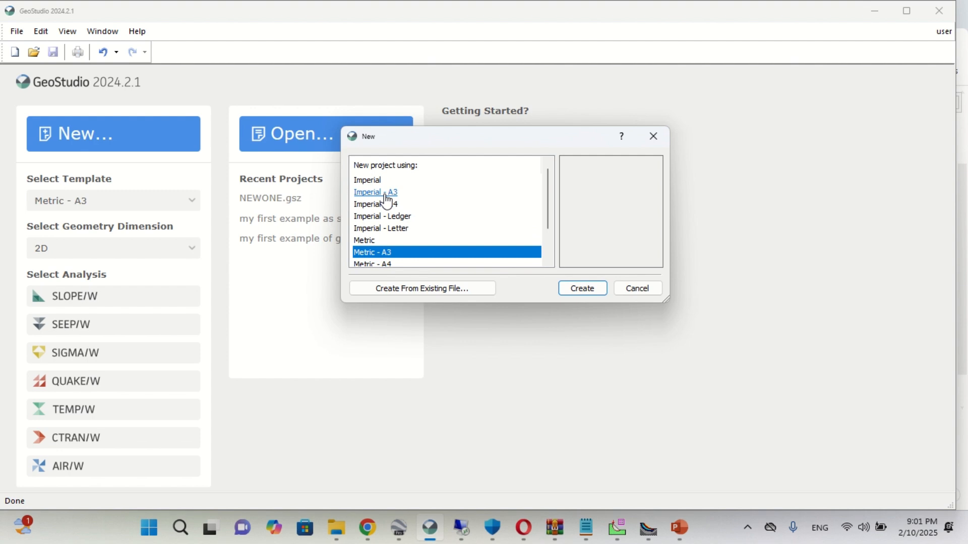
- Create a new project from the Metric - A3 template and add a 2D geometry to it
scroll(398, 204, down, 1)
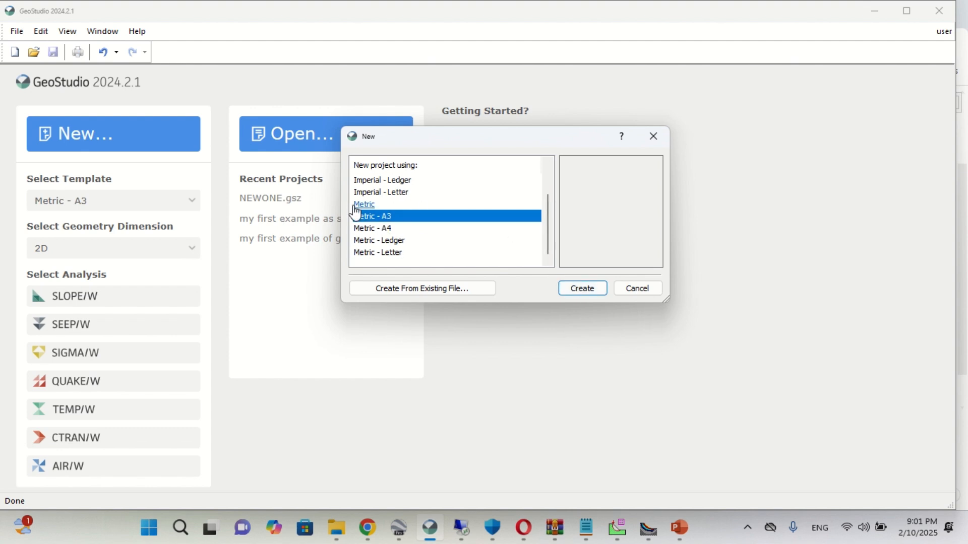
click(578, 288)
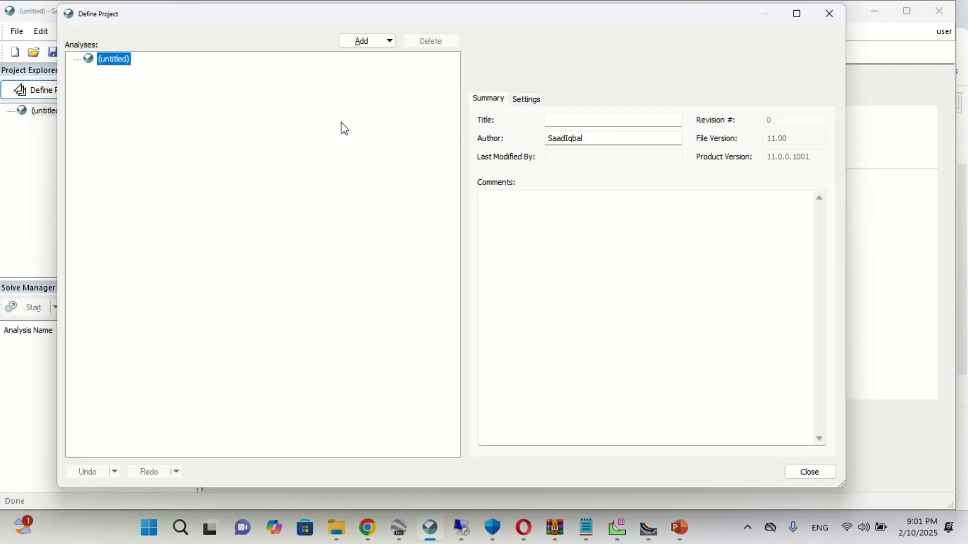
click(374, 45)
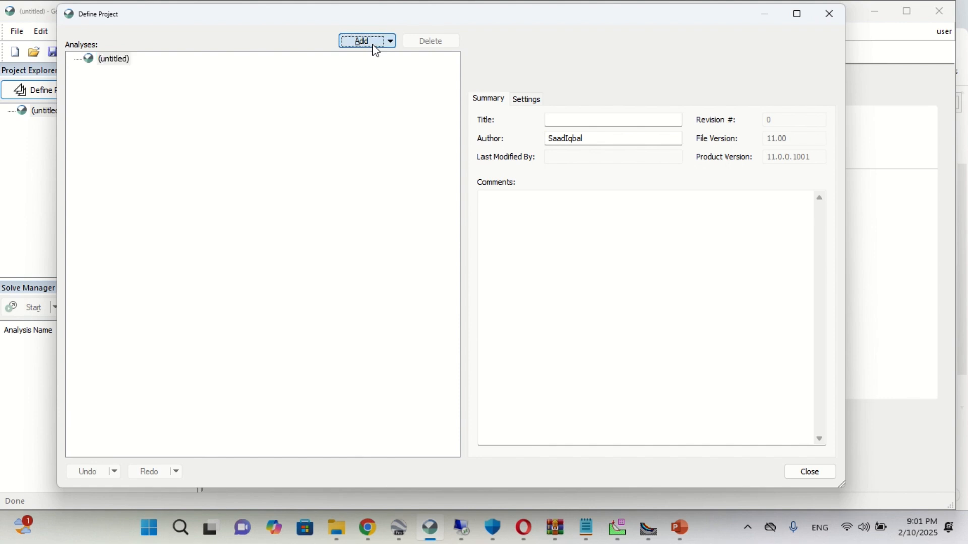
click(374, 77)
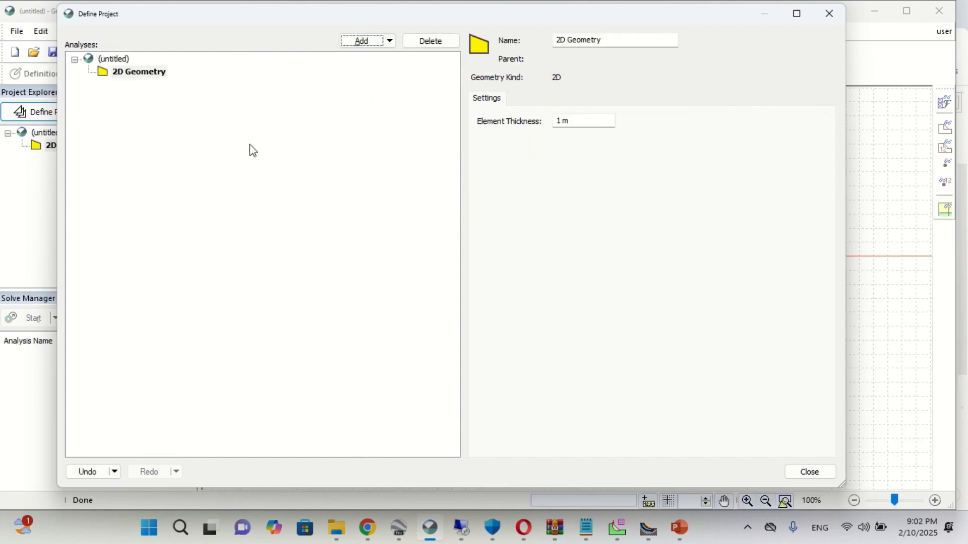
- Add a SLOPE/W Limit Equilibrium analysis under the 2D geometry and accept the GeoStudio 2D license activation
click(398, 44)
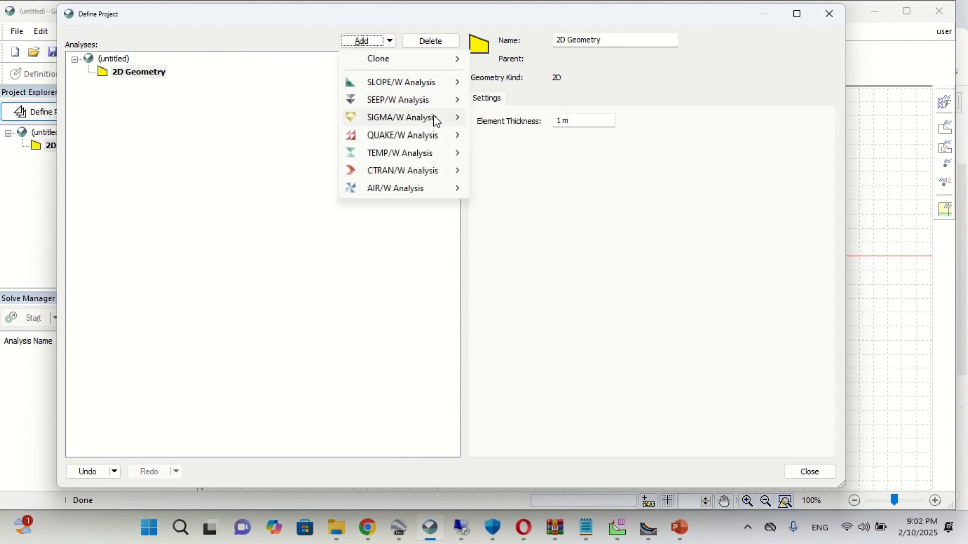
mouse_move(383, 89)
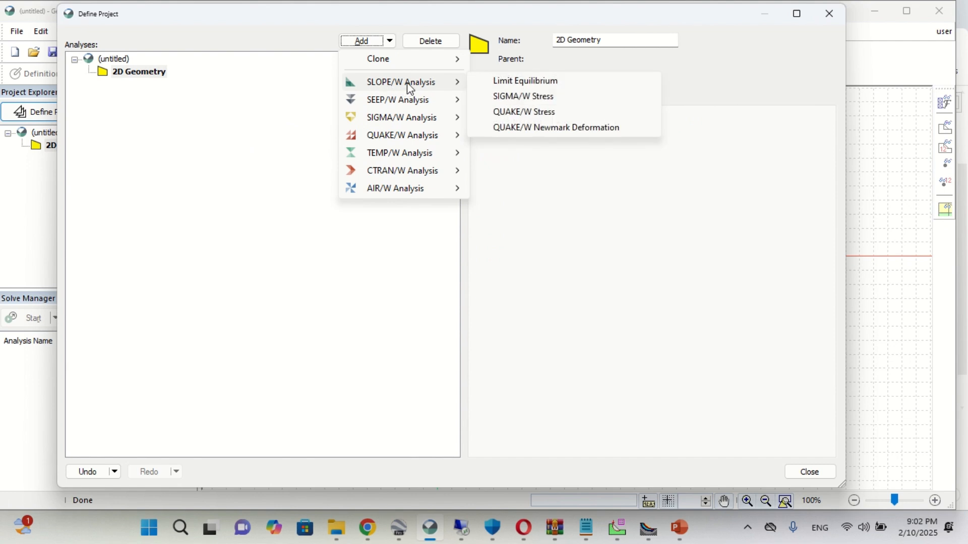
click(516, 85)
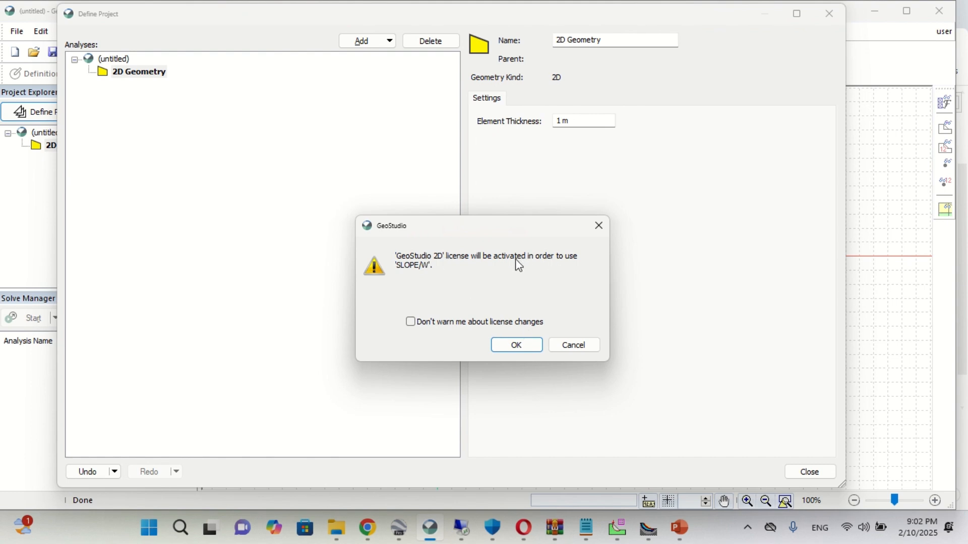
click(518, 346)
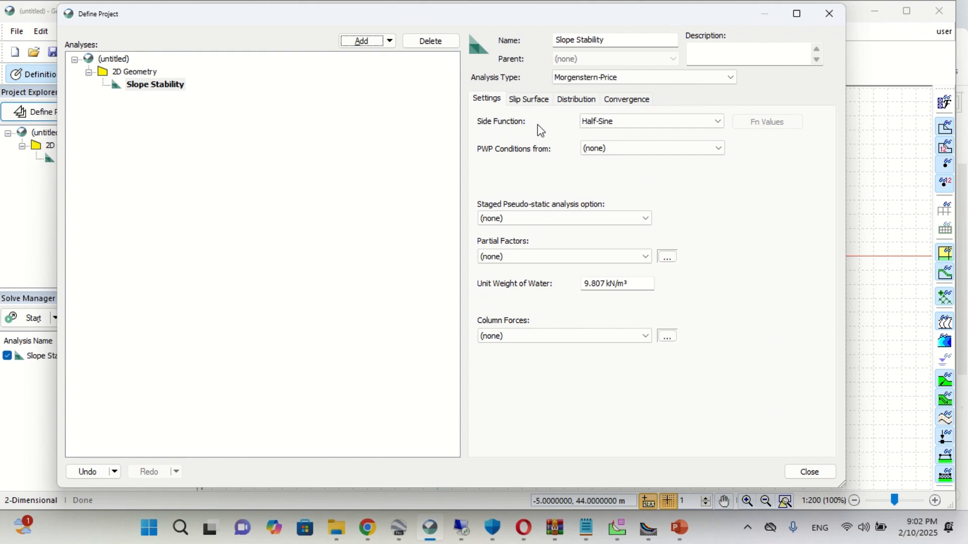
- Set the Slope Stability analysis type to Bishop, leaving the PWP conditions at (none)
click(624, 128)
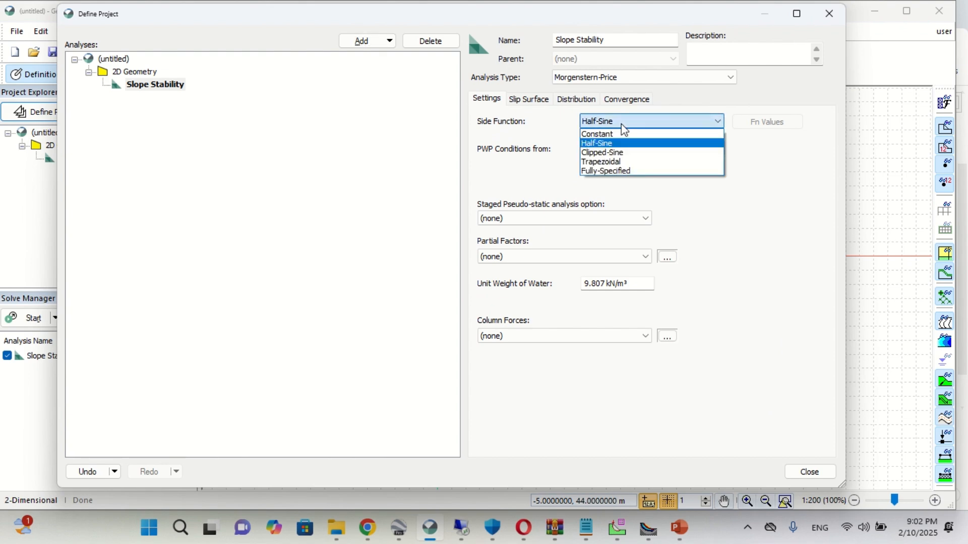
click(621, 124)
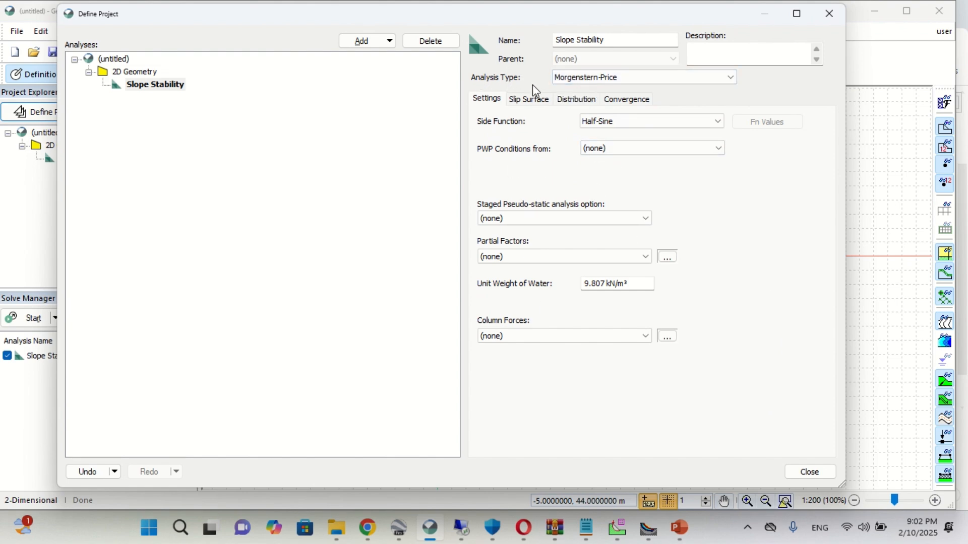
click(607, 76)
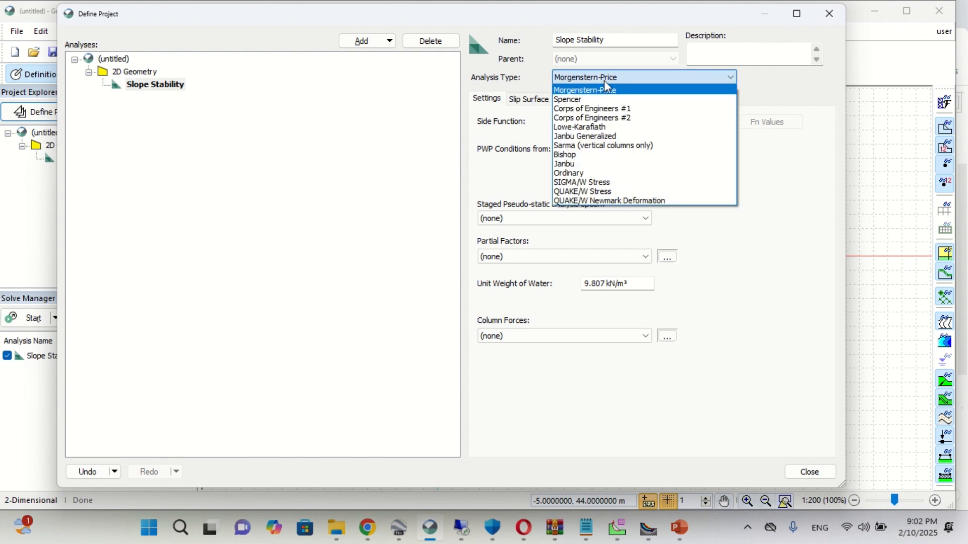
click(577, 160)
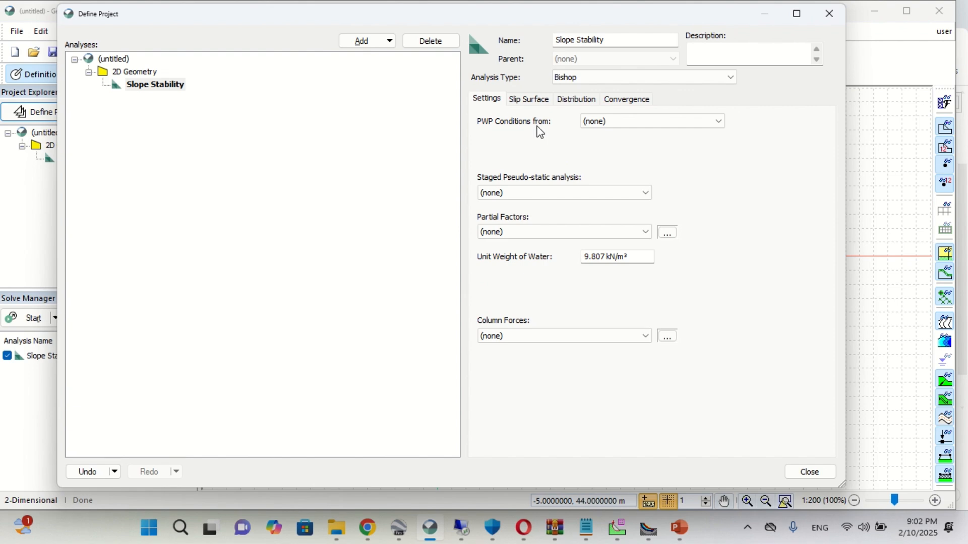
click(622, 122)
click(622, 122)
- Open the slip surface settings, then switch to PowerPoint and ink slip arcs and movement arrows on slide 10's two slope diagrams
click(522, 104)
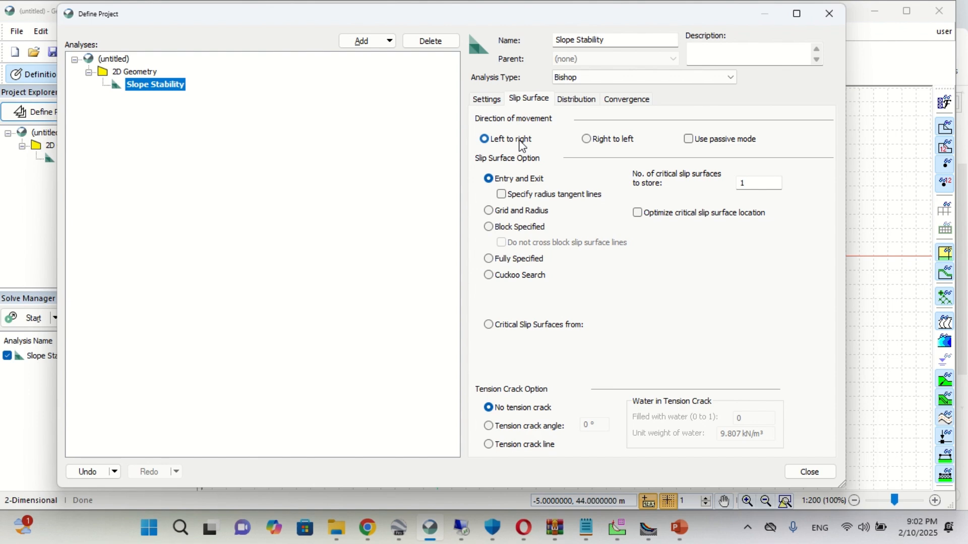
click(685, 532)
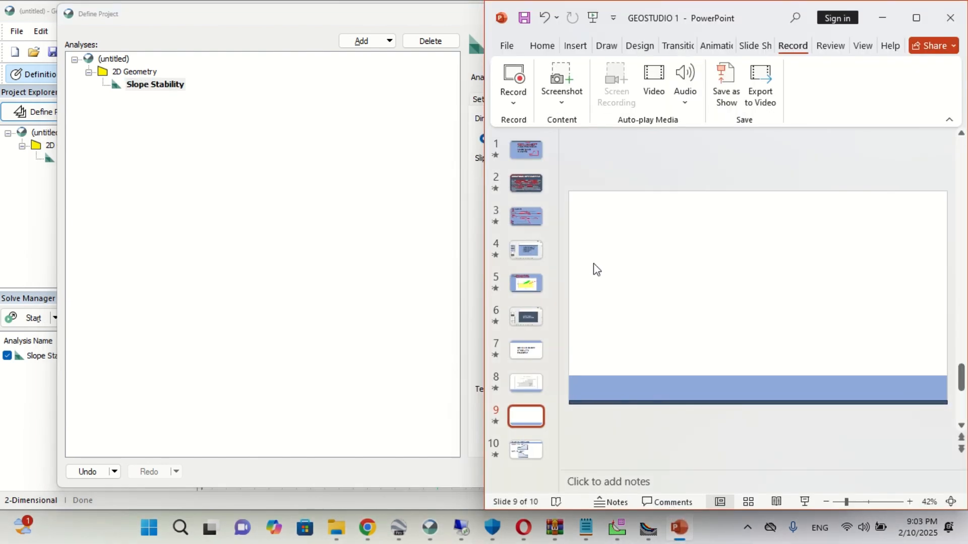
click(524, 448)
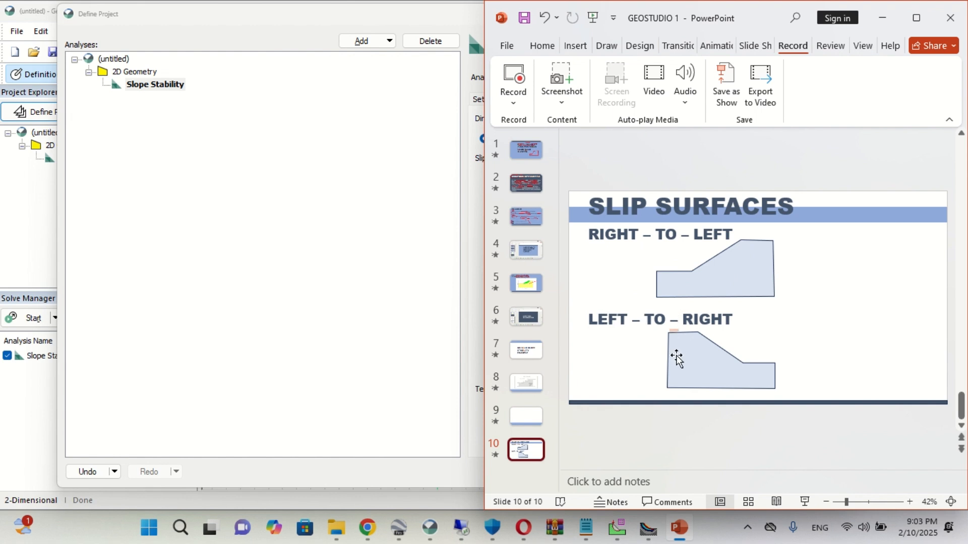
click(607, 45)
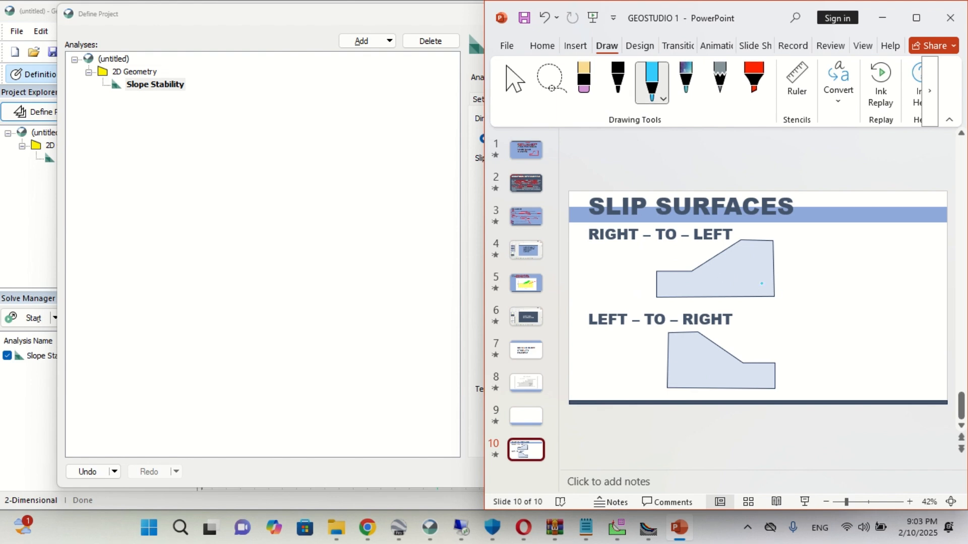
mouse_move(748, 241)
mouse_down()
mouse_move(727, 272)
mouse_move(687, 277)
mouse_up()
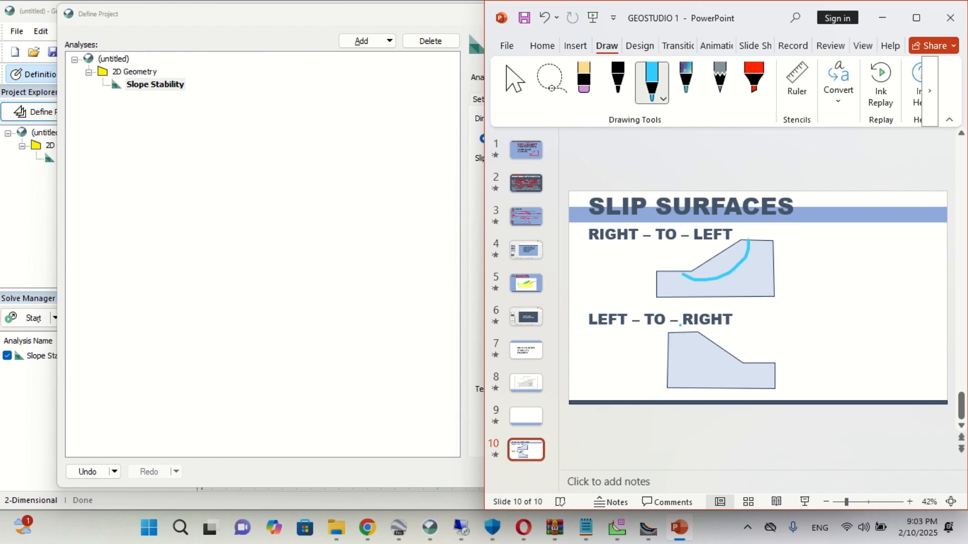
mouse_move(688, 334)
mouse_down()
mouse_move(708, 360)
mouse_move(741, 372)
mouse_move(763, 346)
mouse_up()
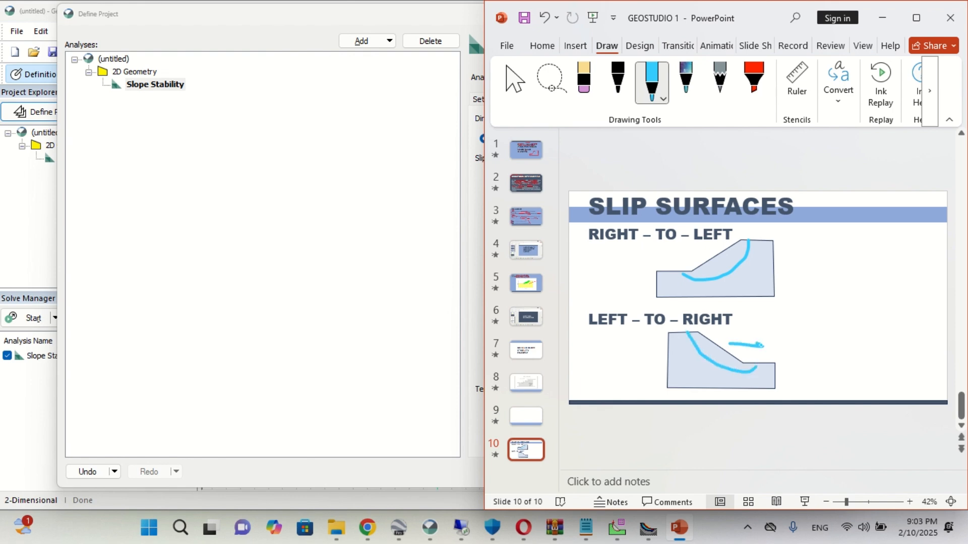
mouse_move(697, 248)
mouse_down()
mouse_move(645, 251)
mouse_move(664, 262)
mouse_up()
- On slide 8, ink a leftward movement arrow and a curved slip surface over the example slope
click(524, 387)
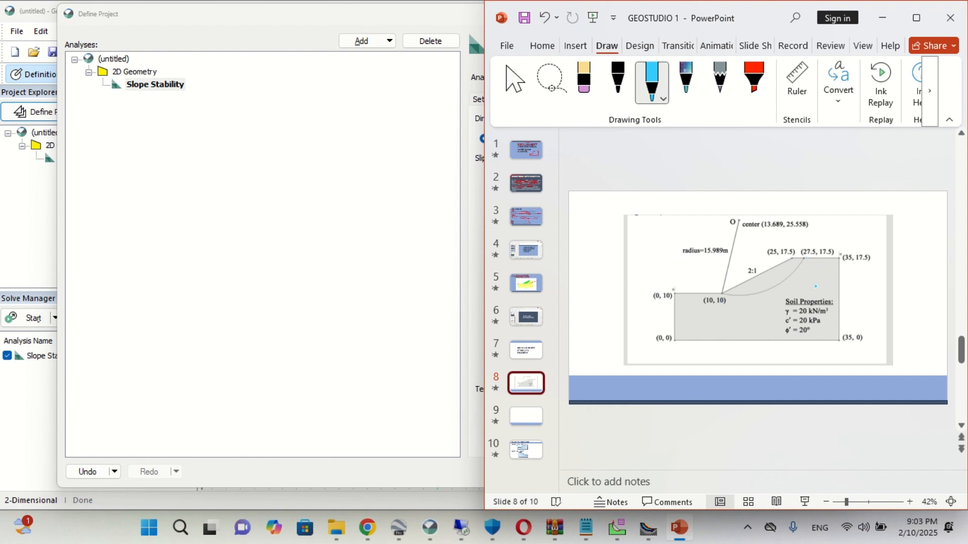
drag(819, 278, 760, 279)
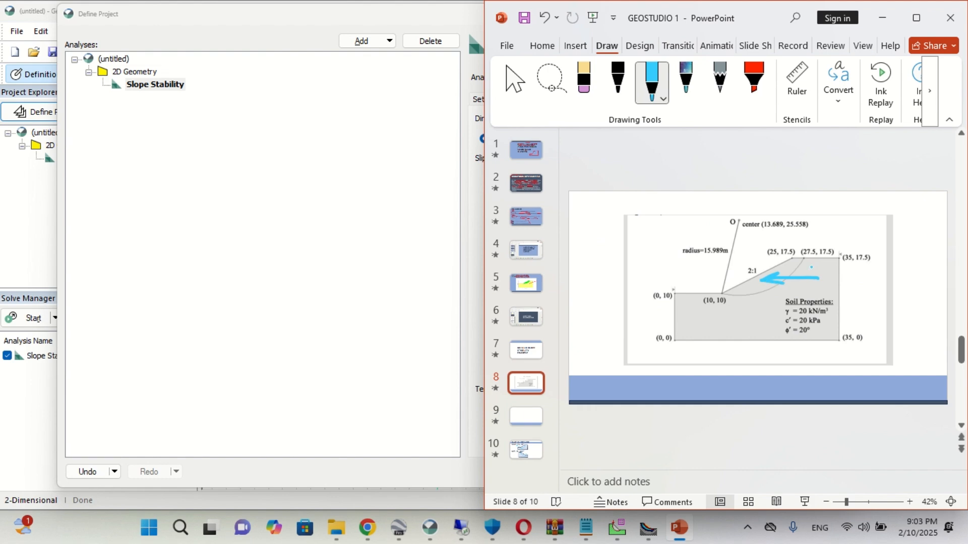
mouse_move(812, 258)
mouse_down()
mouse_move(789, 297)
mouse_move(716, 295)
mouse_up()
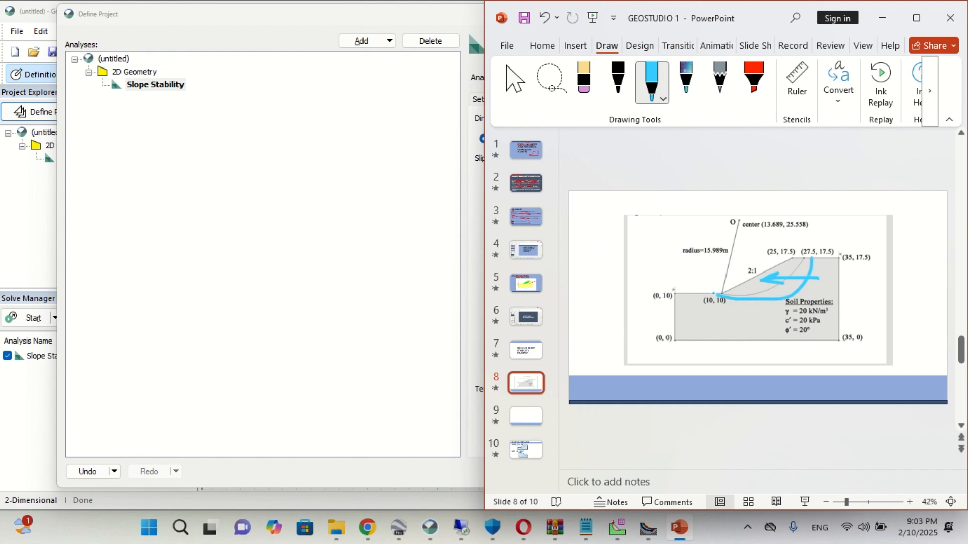
- Switch back to GeoStudio, set the slip surface direction of movement to Right to left, and close the project definition
click(357, 306)
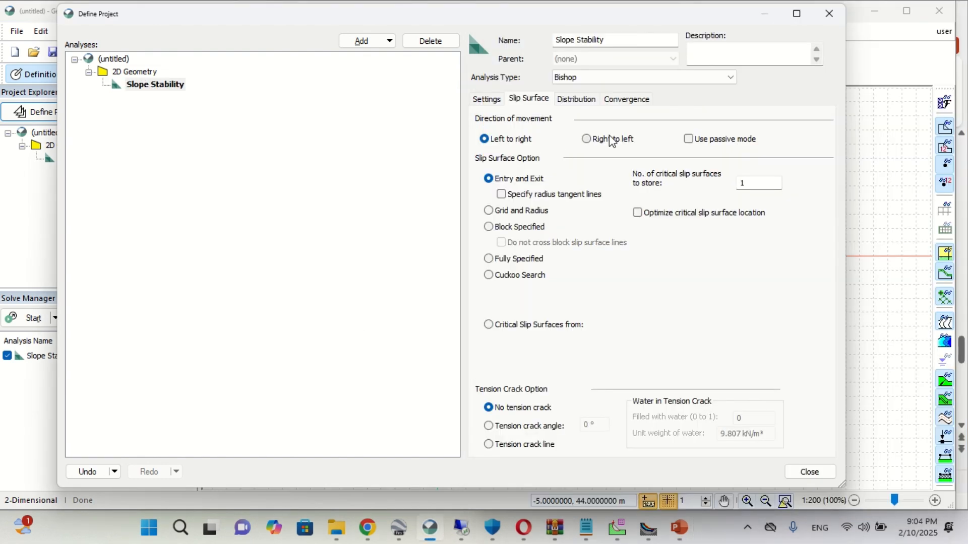
click(587, 139)
click(576, 100)
click(626, 99)
click(307, 99)
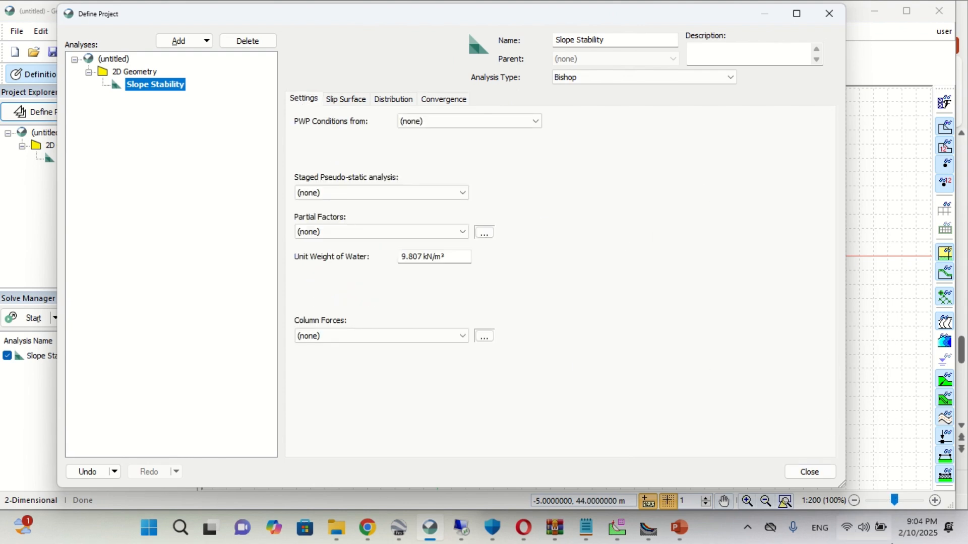
click(809, 473)
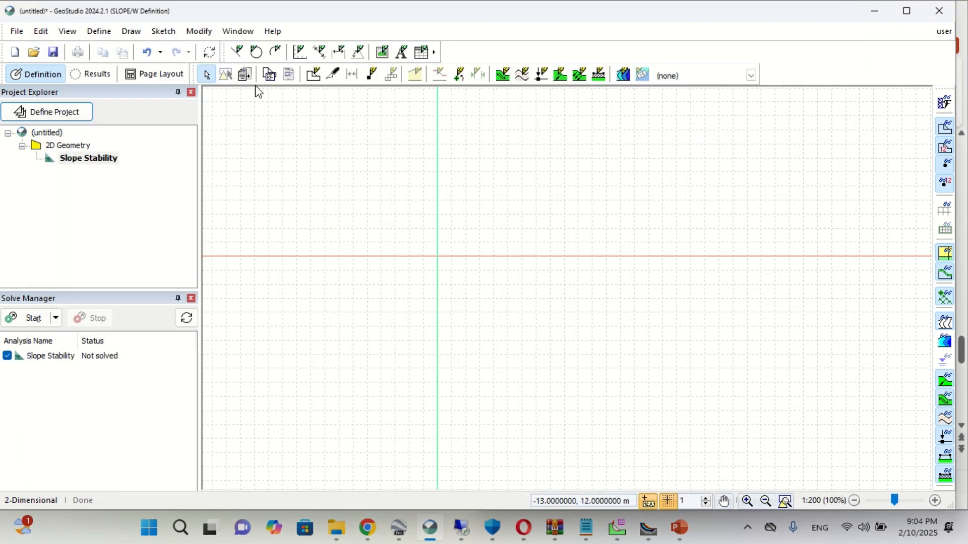
- Start the Sketch Axes command for the slope drawing
scroll(421, 203, down, 2)
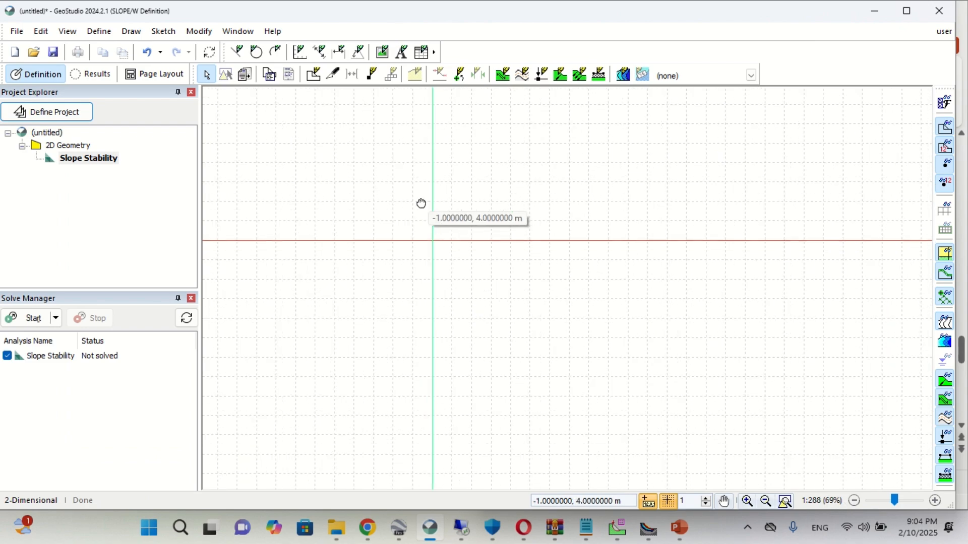
drag(421, 202, 347, 358)
scroll(376, 333, down, 1)
scroll(378, 337, up, 2)
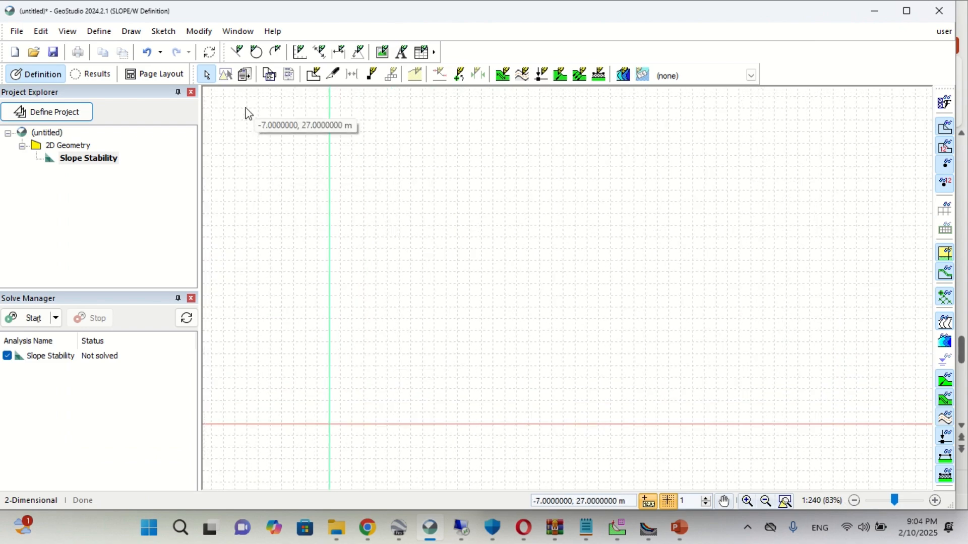
click(163, 31)
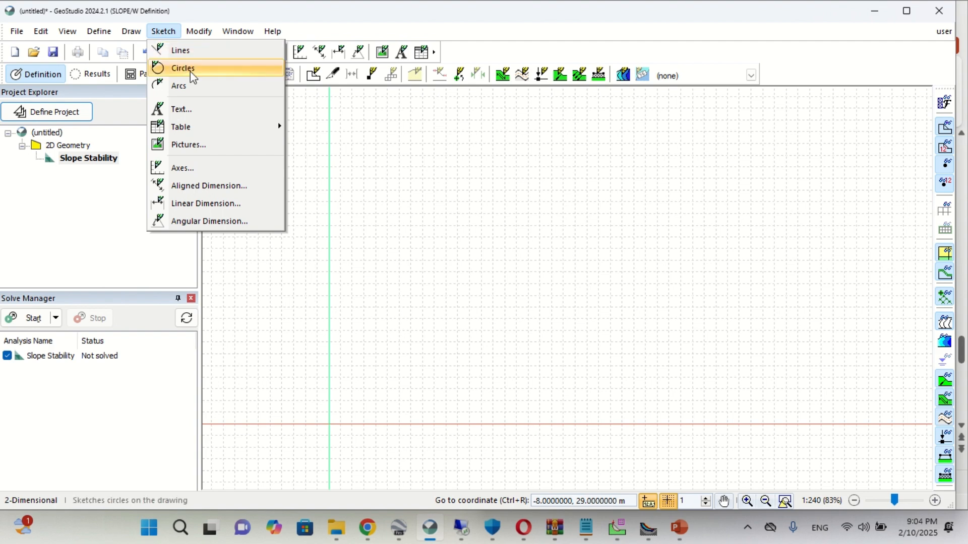
click(186, 169)
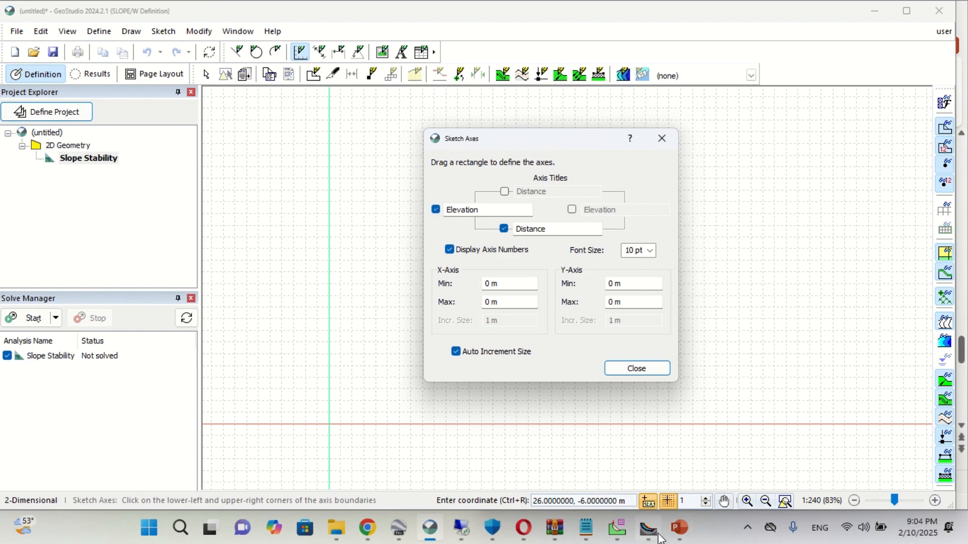
- Switch to PowerPoint and ink arrows along the horizontal and vertical extents of the example slope on slide 8
click(676, 534)
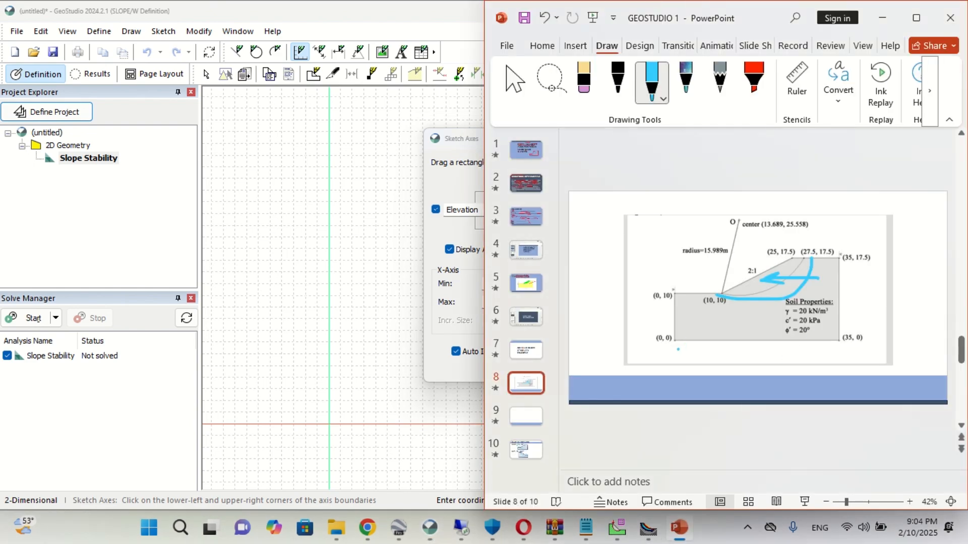
drag(678, 350, 805, 347)
drag(647, 327, 648, 249)
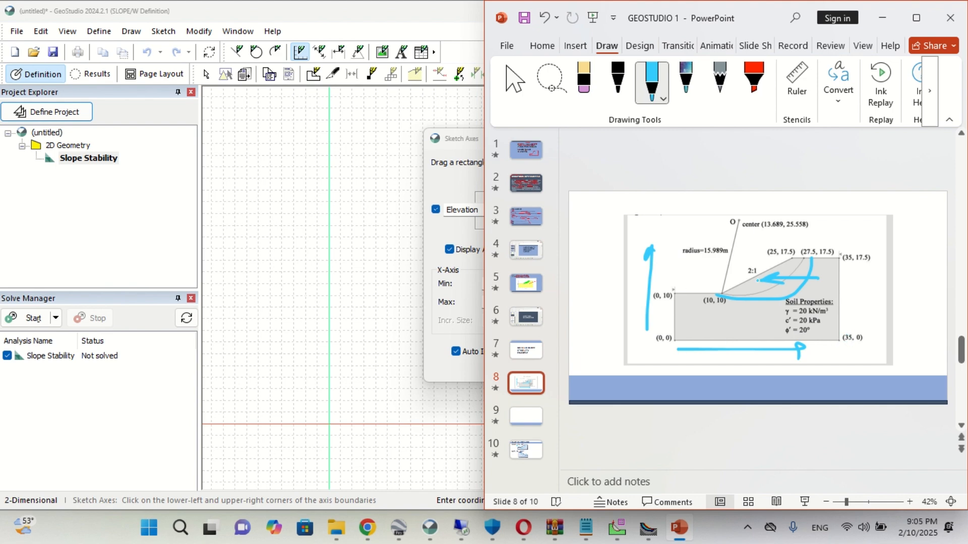
mouse_move(879, 255)
mouse_down()
mouse_move(856, 271)
mouse_move(879, 256)
mouse_up()
- Back in GeoStudio, sketch Distance and Elevation axes with an X maximum of 35 m and a Y maximum of 17.5 m
drag(471, 141, 256, 158)
click(274, 320)
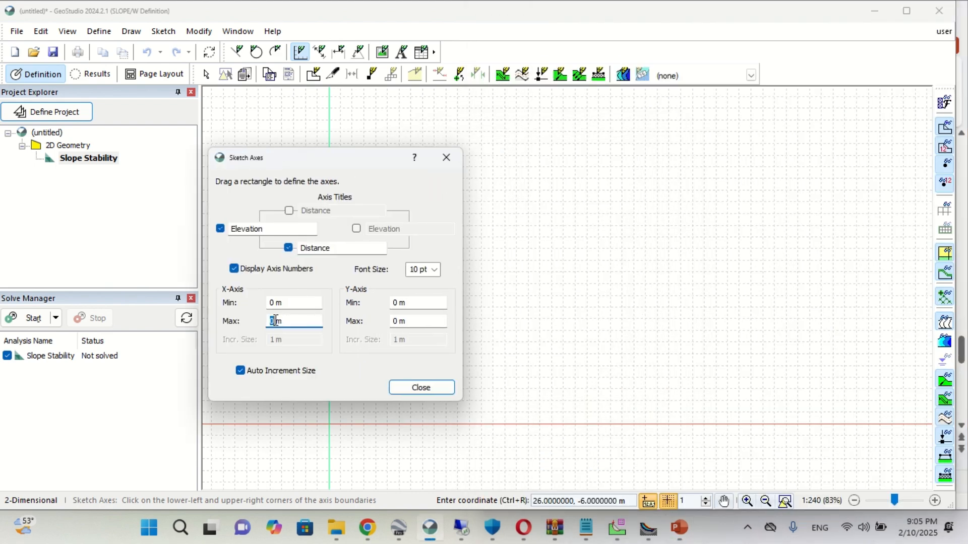
text(35)
click(396, 321)
text(1)
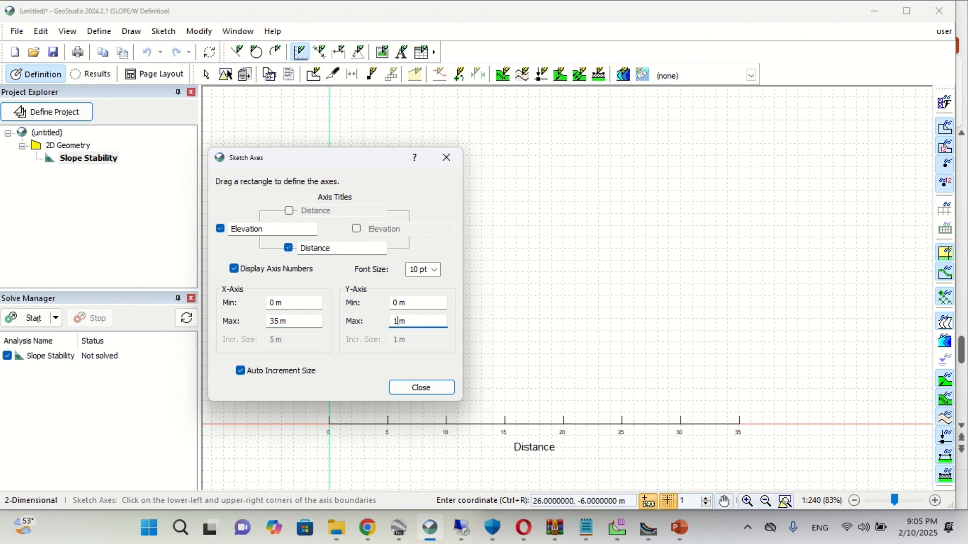
text(7.5)
drag(425, 161, 793, 145)
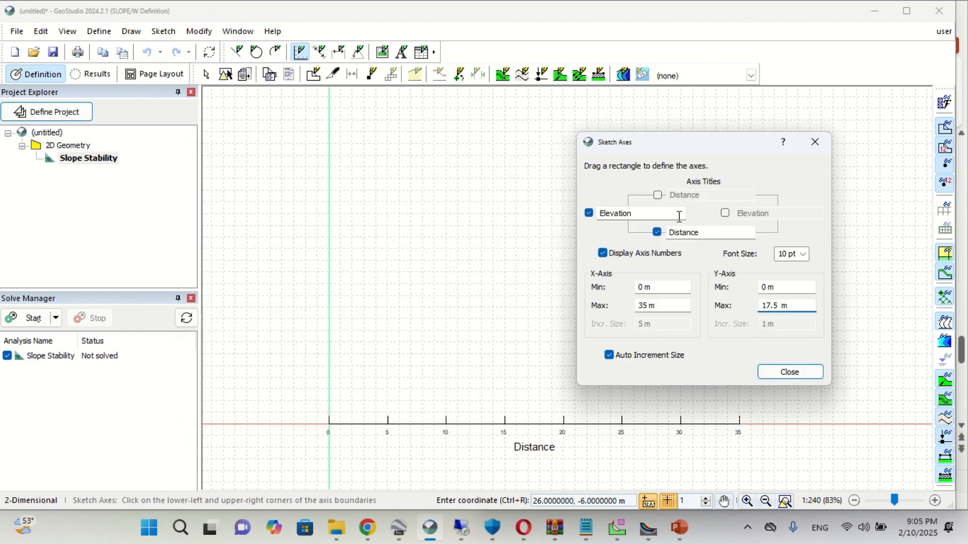
click(589, 214)
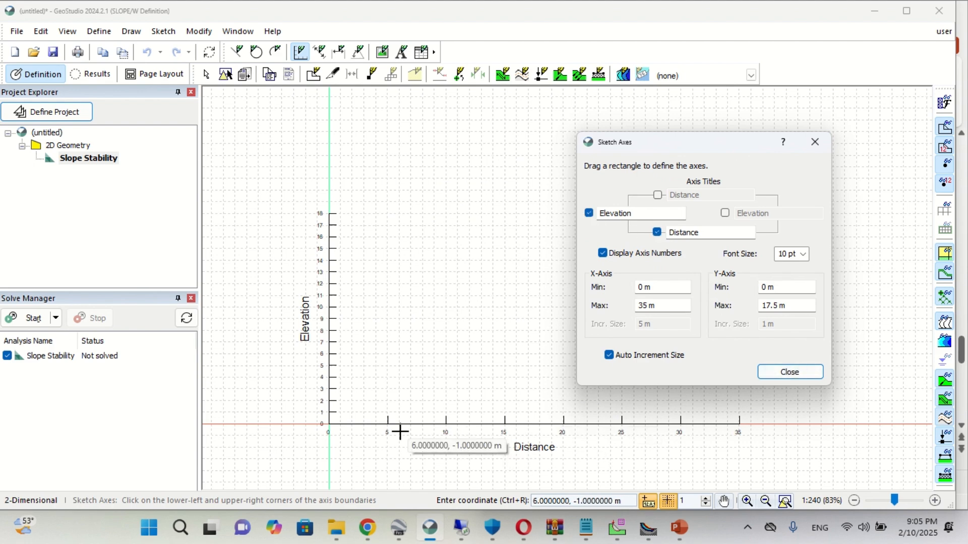
click(807, 375)
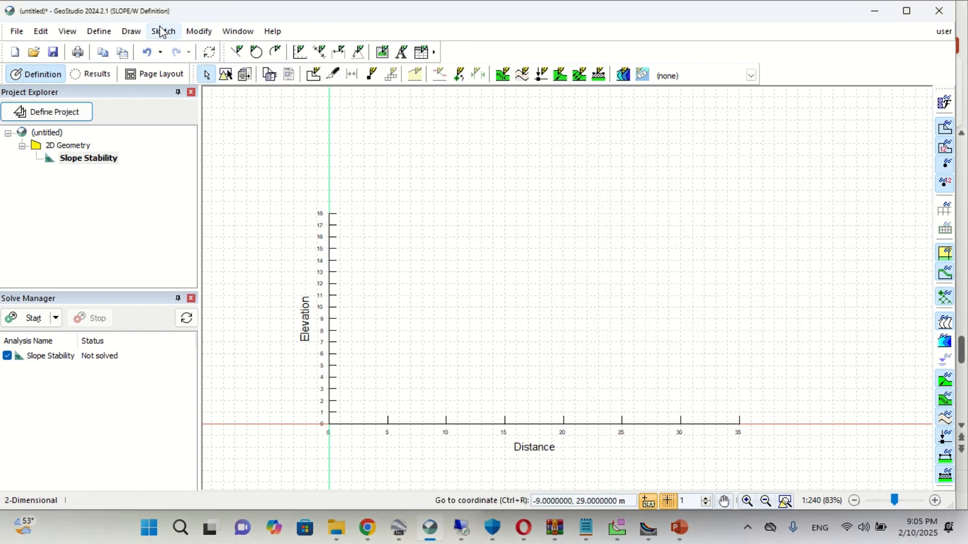
click(104, 32)
mouse_move(171, 32)
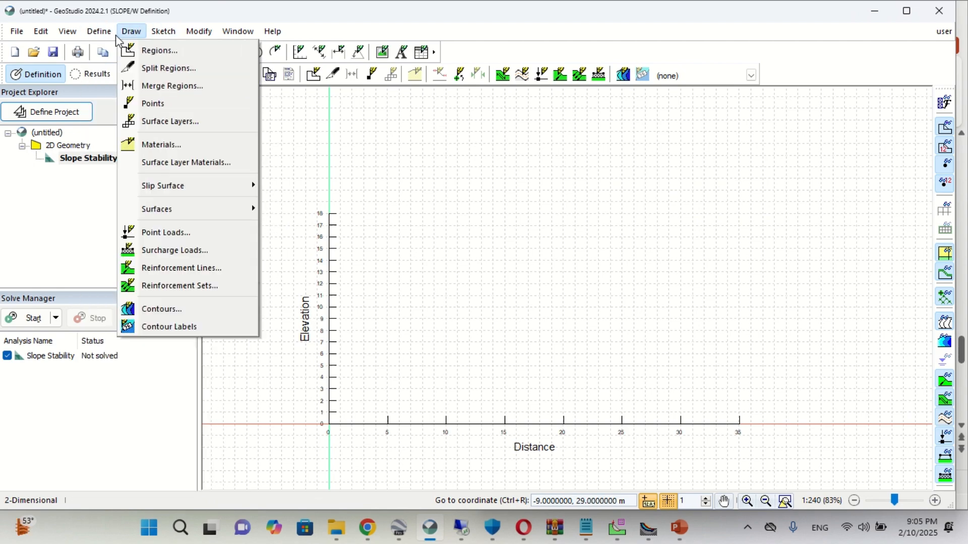
mouse_move(100, 33)
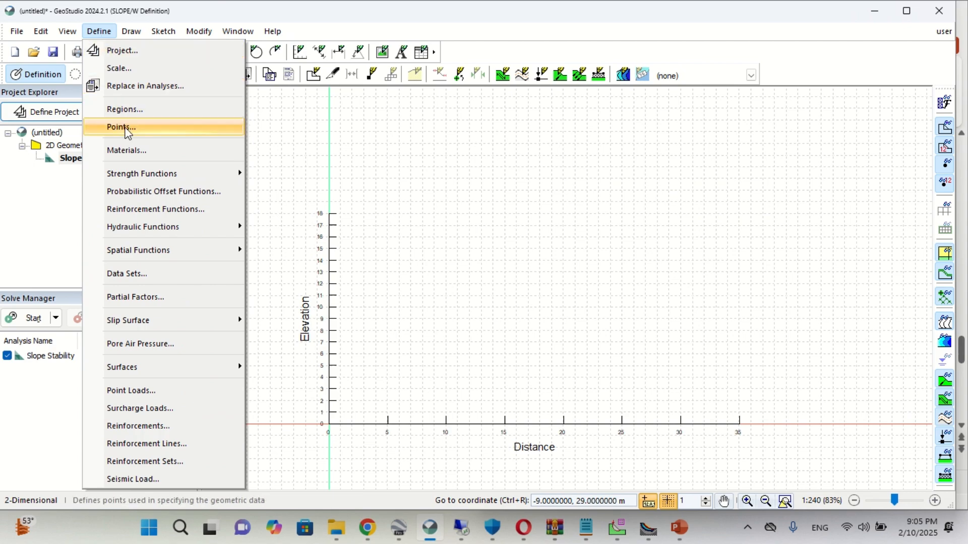
click(127, 127)
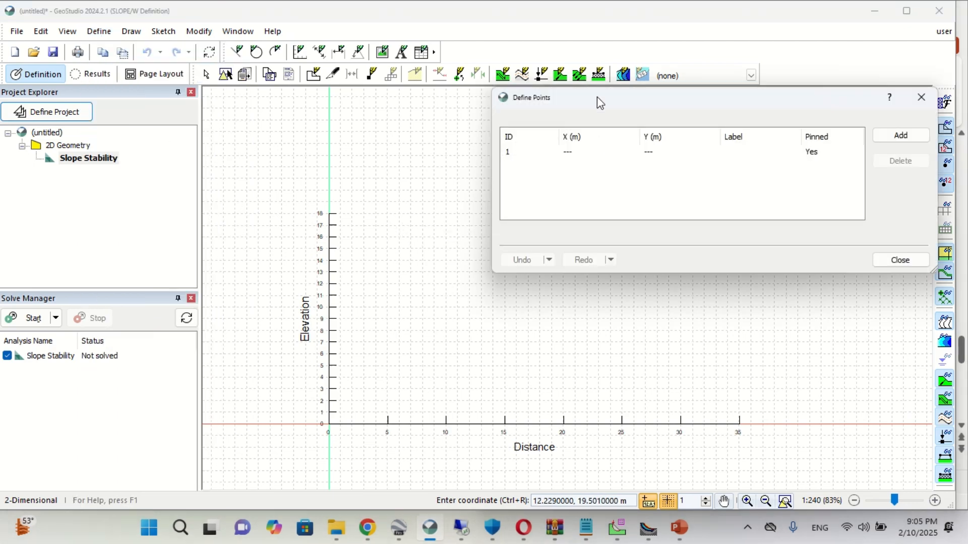
drag(599, 99, 474, 129)
click(797, 128)
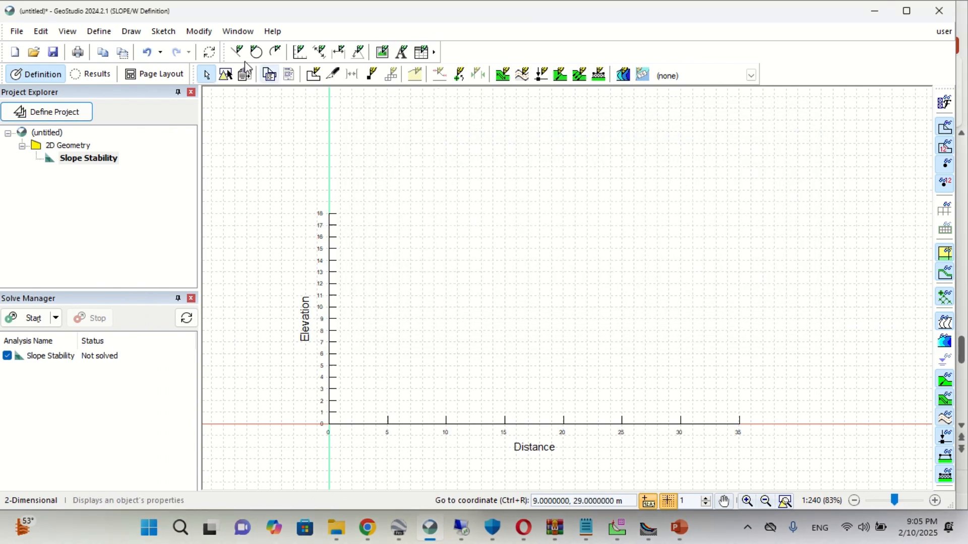
- Check the slope coordinates on the PowerPoint slide and define point 1 in GeoStudio at X 0 m, Y 0 m
click(106, 33)
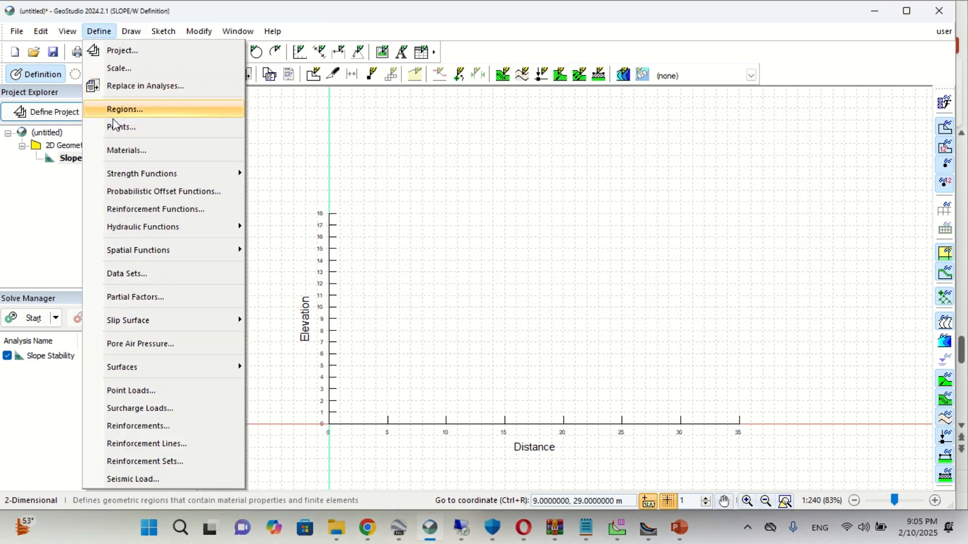
click(120, 130)
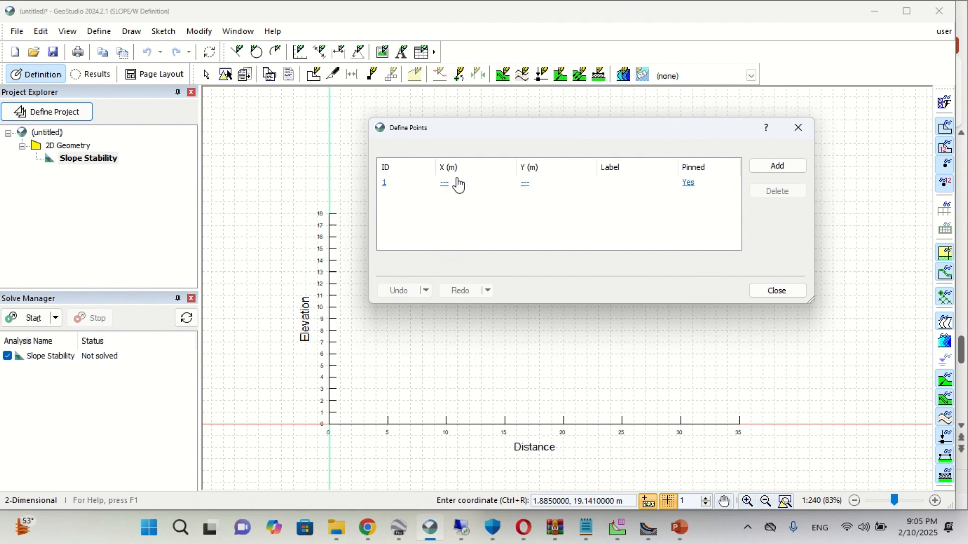
click(679, 527)
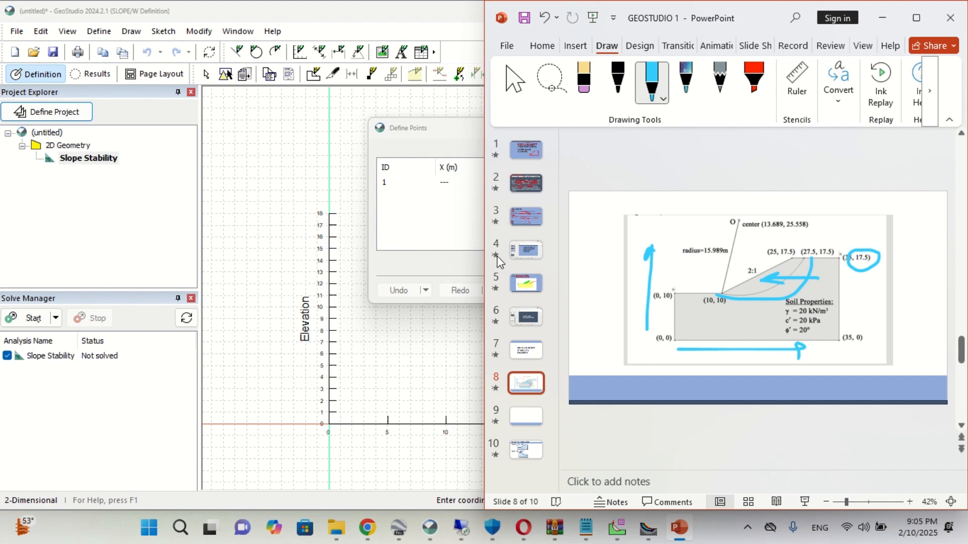
click(452, 185)
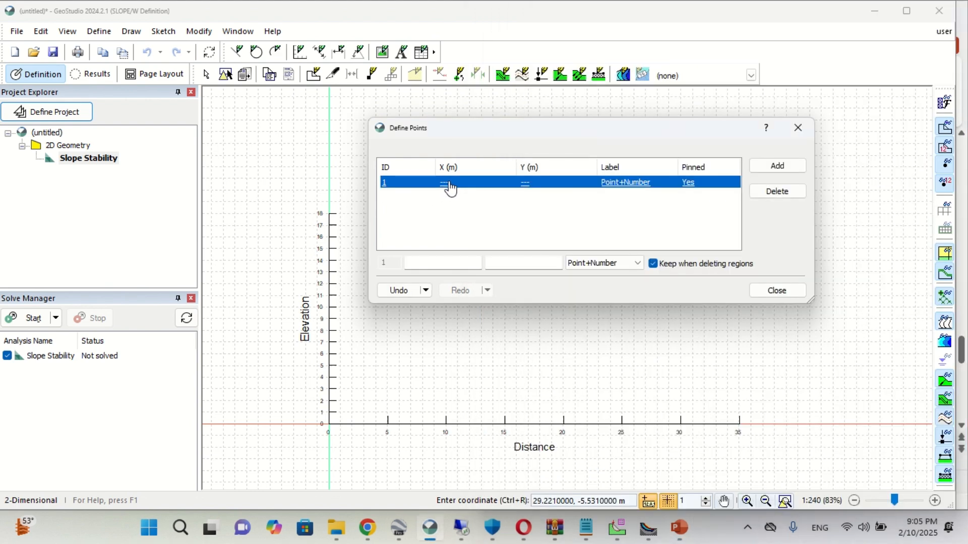
click(461, 262)
text(0)
key(Tab)
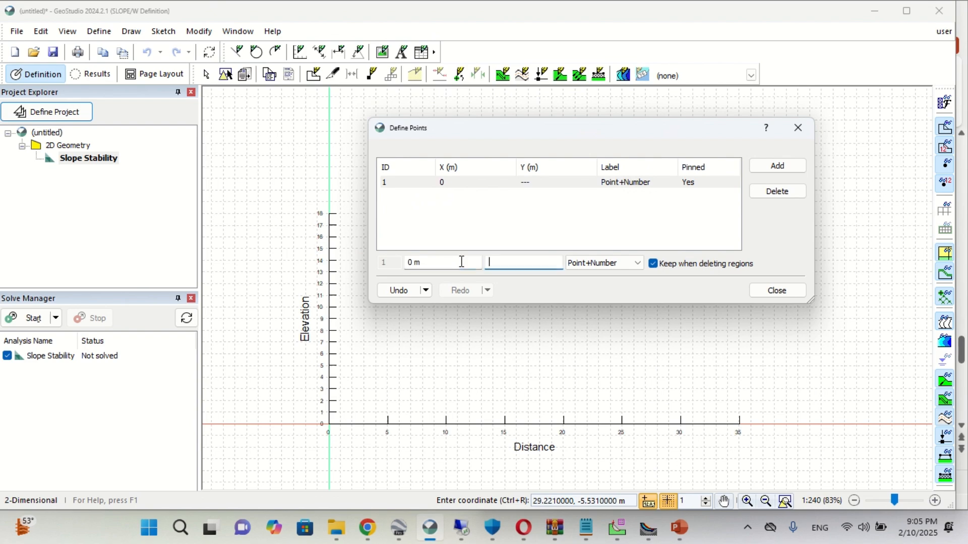
text(0)
key(Return)
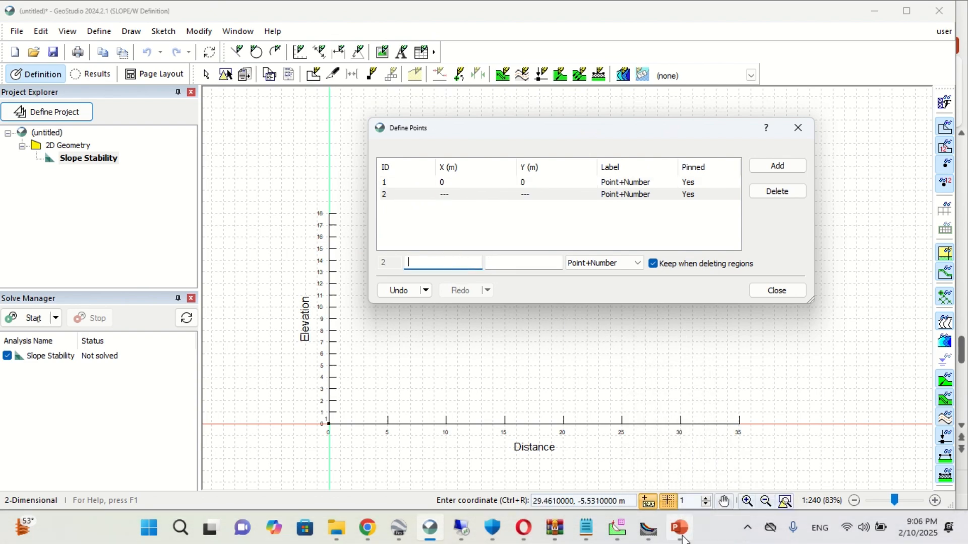
- Consult the slope figure in PowerPoint and define point 2 in GeoStudio at X 0 m, Y 10 m
click(680, 527)
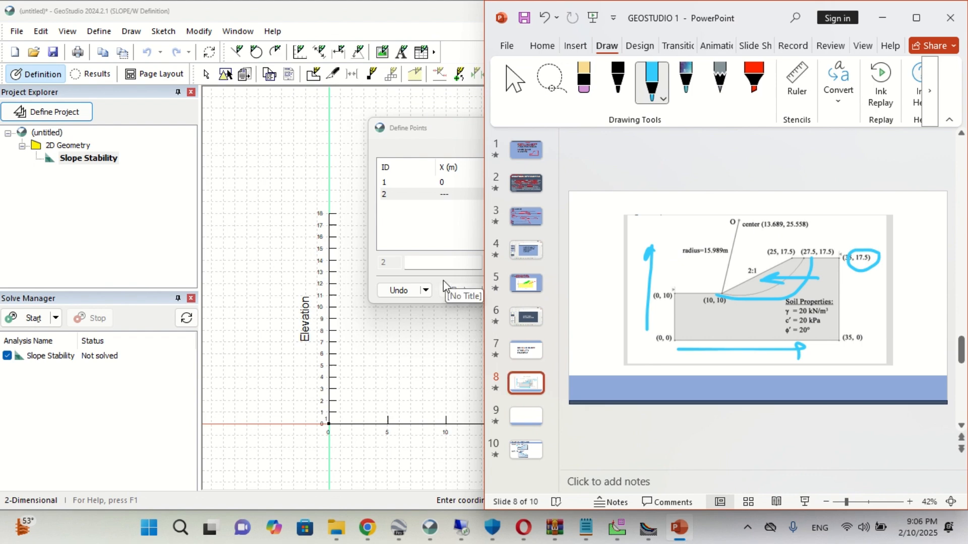
click(437, 267)
text(0)
key(Tab)
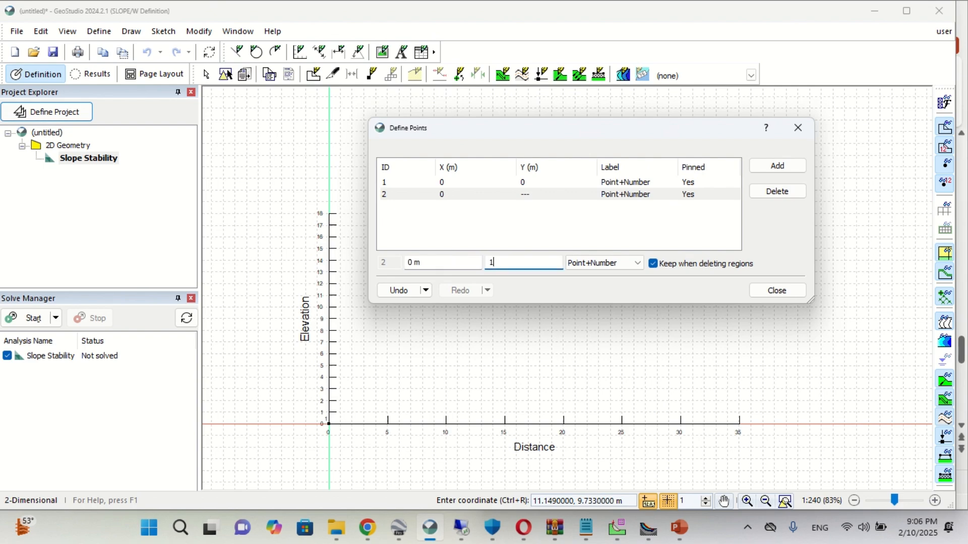
text(10)
key(Return)
- Check the slope toe's coordinates in PowerPoint and define point 3 in GeoStudio at X 10 m, Y 10 m
click(680, 527)
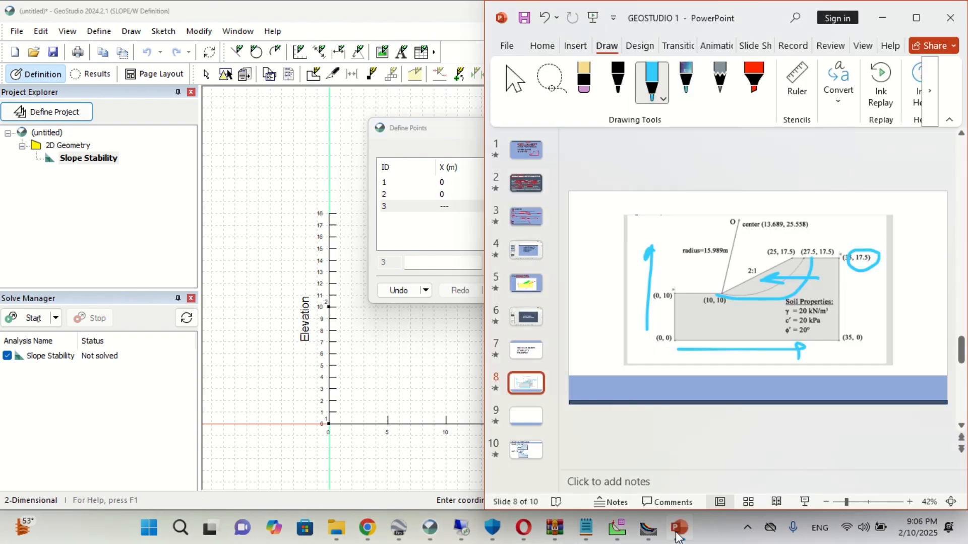
click(444, 267)
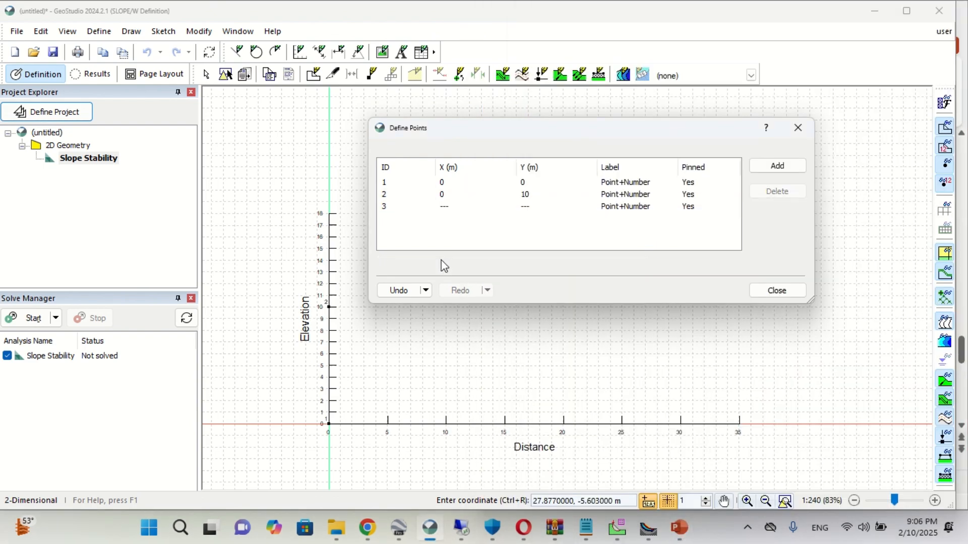
click(408, 206)
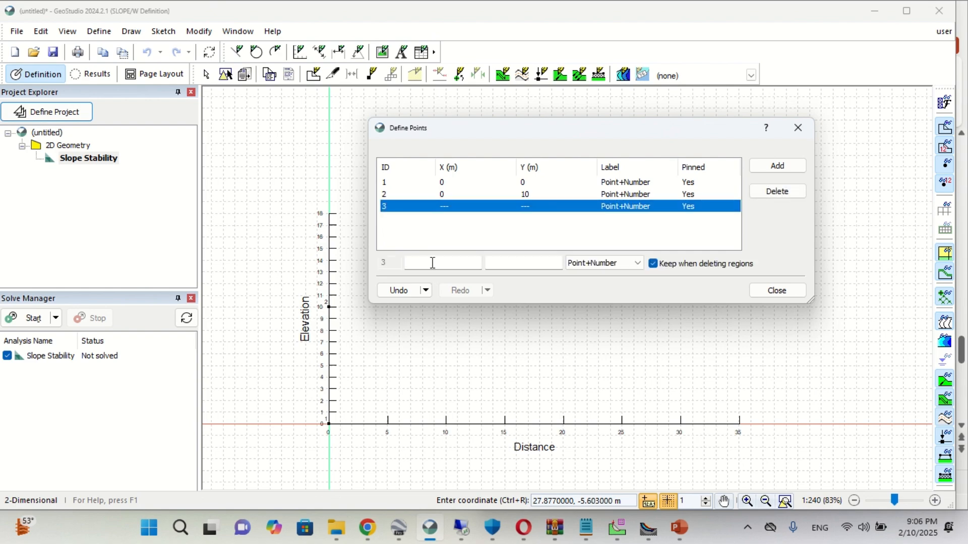
click(432, 263)
text(10)
key(Tab)
text(10)
key(Return)
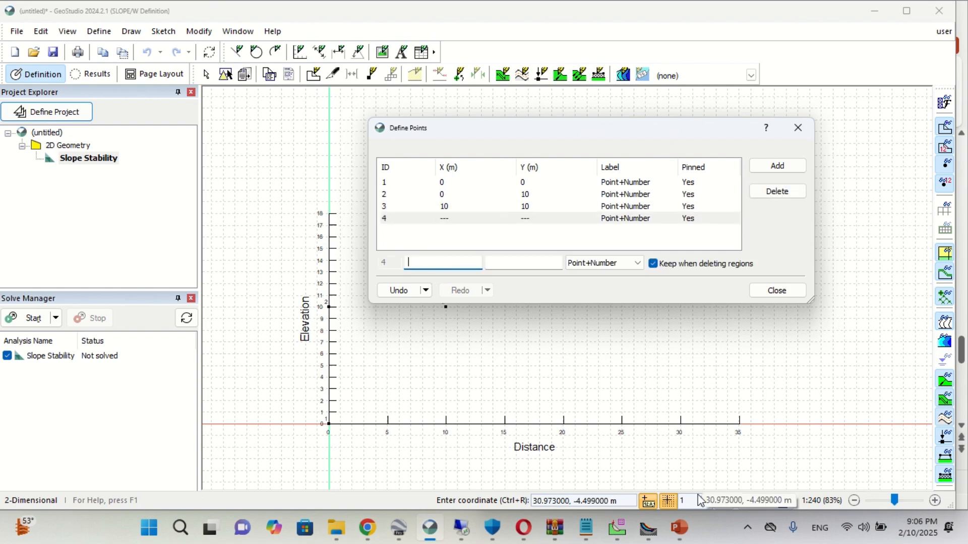
- Check the slope crest's coordinates in PowerPoint and define point 4 in GeoStudio at X 25 m, Y 17.5 m
click(679, 529)
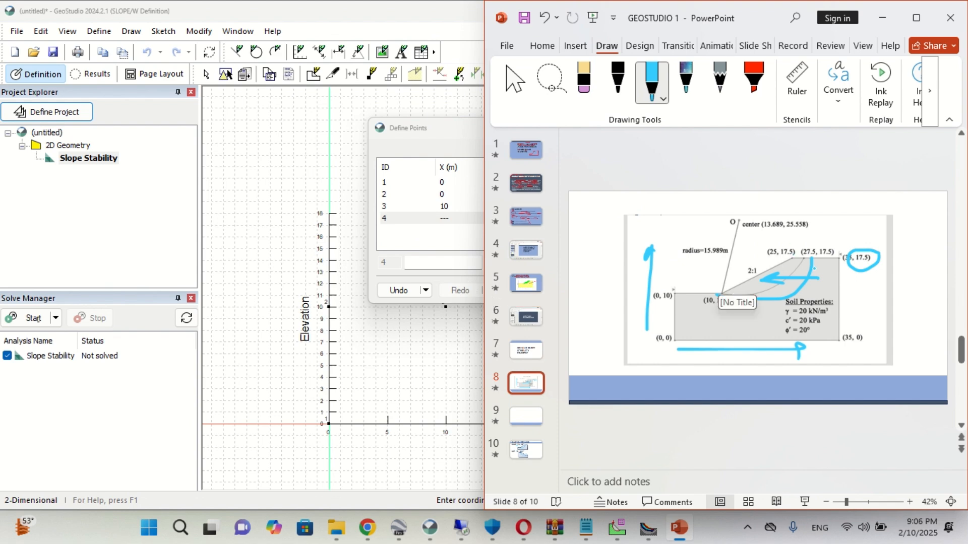
click(430, 263)
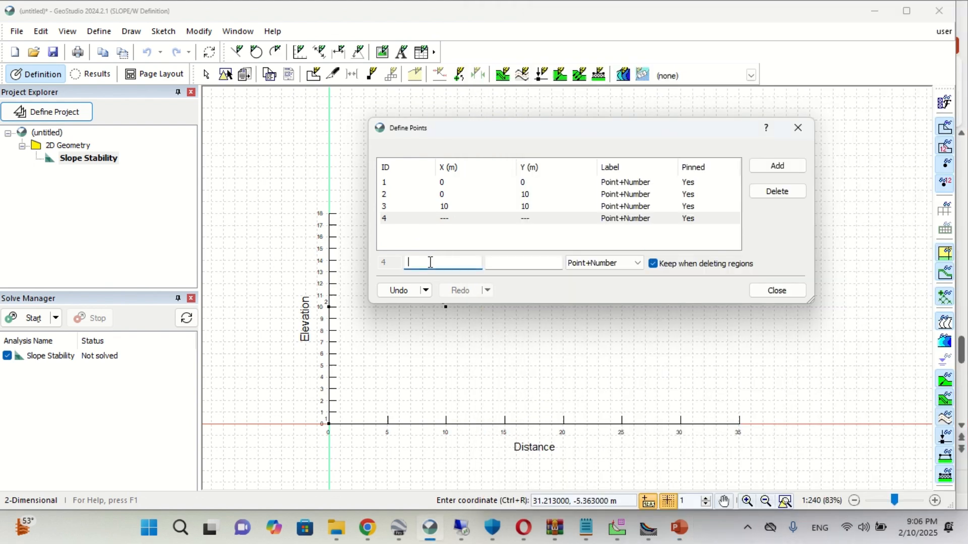
text(25)
key(Tab)
text(17.5)
key(Return)
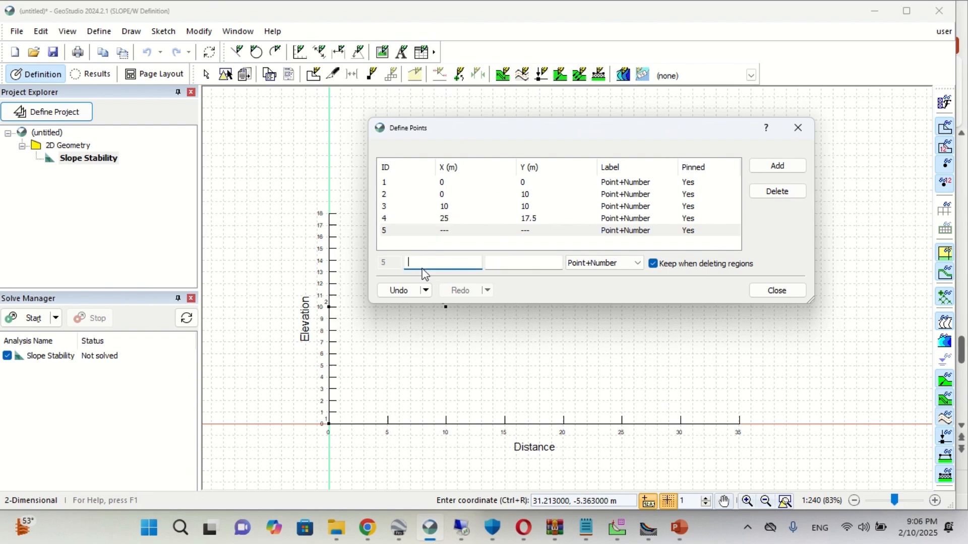
- Check the upper far corner in PowerPoint and define point 5 in GeoStudio at X 35 m, Y 17.5 m
click(679, 528)
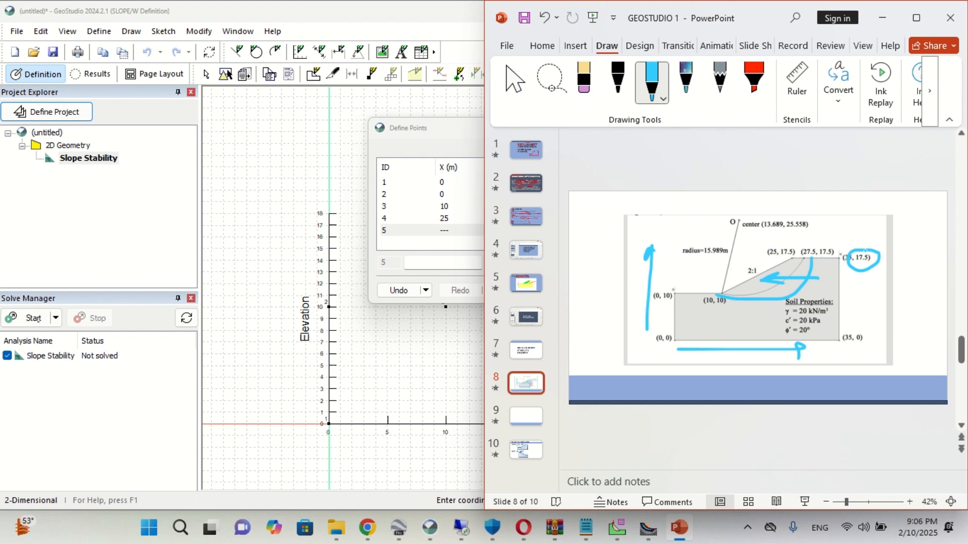
click(471, 264)
text(35)
key(Tab)
text(17)
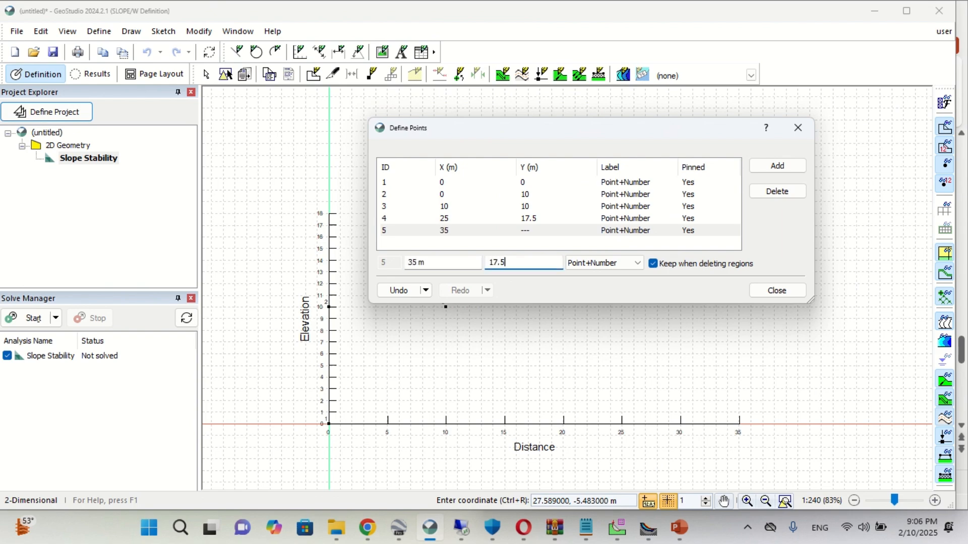
key(Return)
- Check the lower far corner in PowerPoint, define point 6 in GeoStudio at X 35 m, Y 0 m, and close the point definitions
click(679, 528)
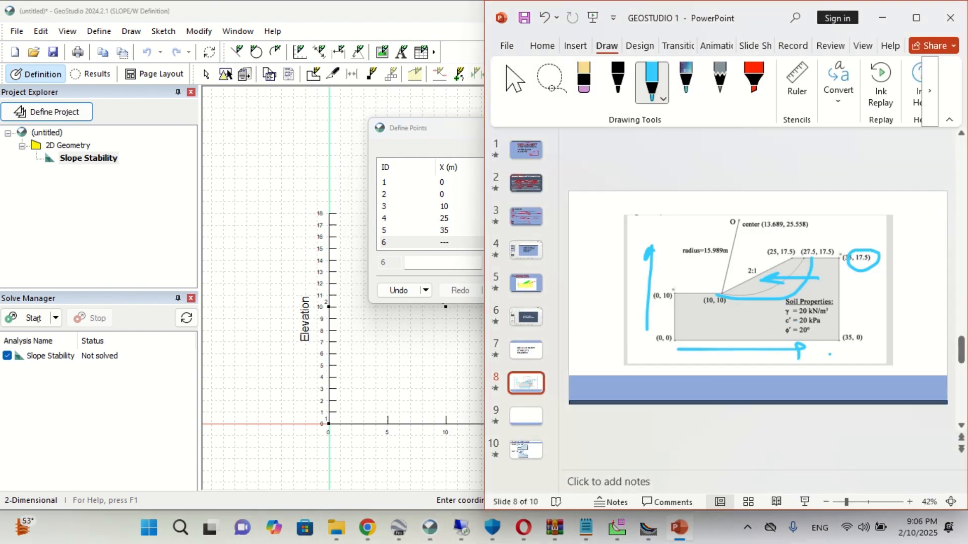
click(453, 269)
text(35)
key(Tab)
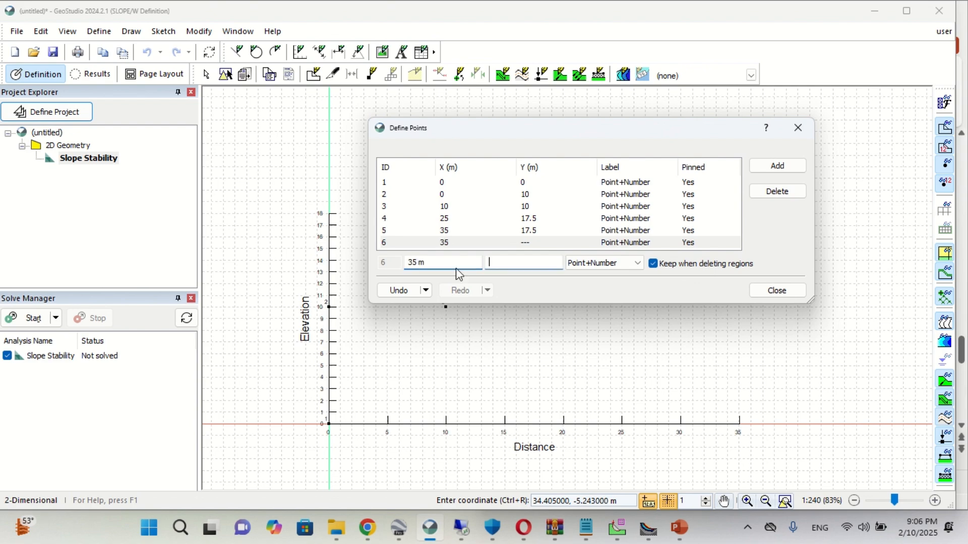
text(0)
key(Return)
click(777, 290)
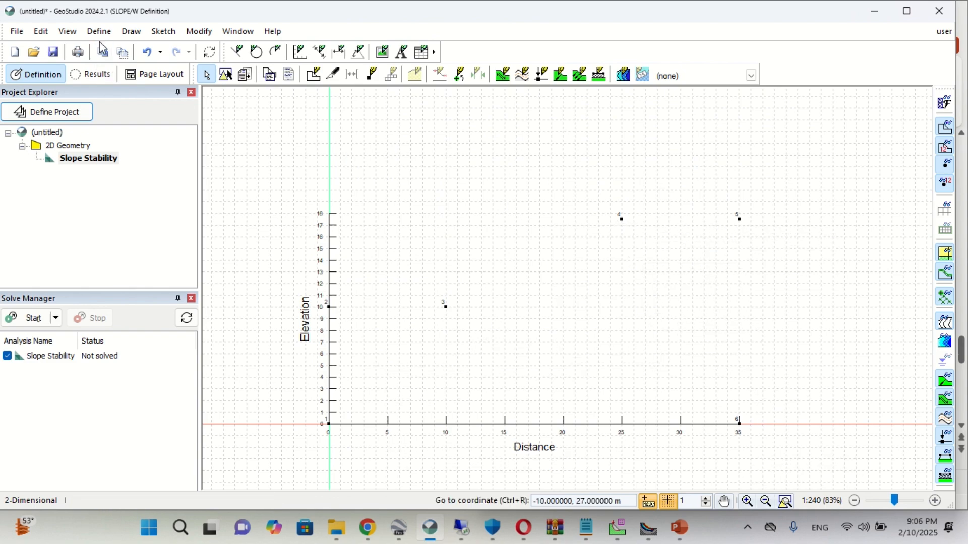
- Draw a polygonal domain region through points 1, 2, 3, 4, 5 and 6, closing it back at point 1
click(127, 32)
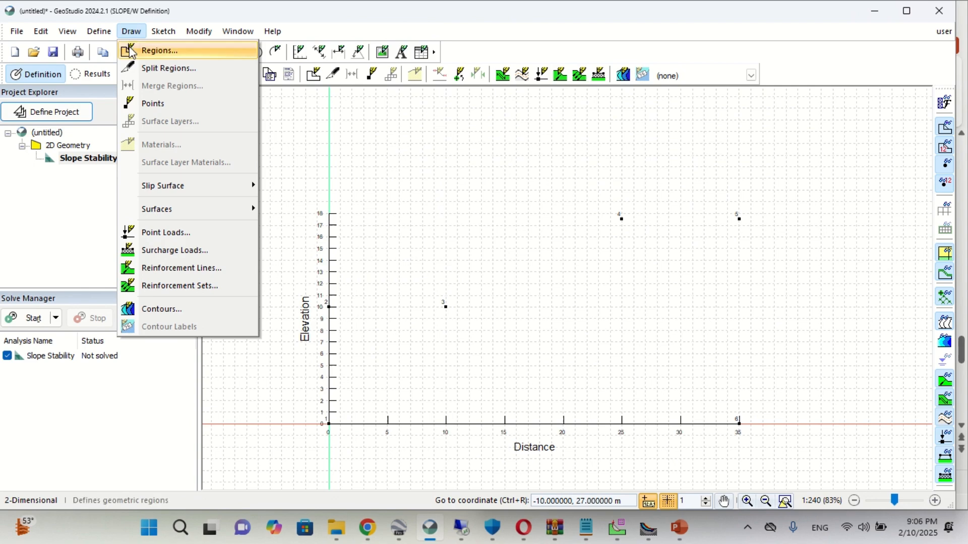
mouse_move(109, 37)
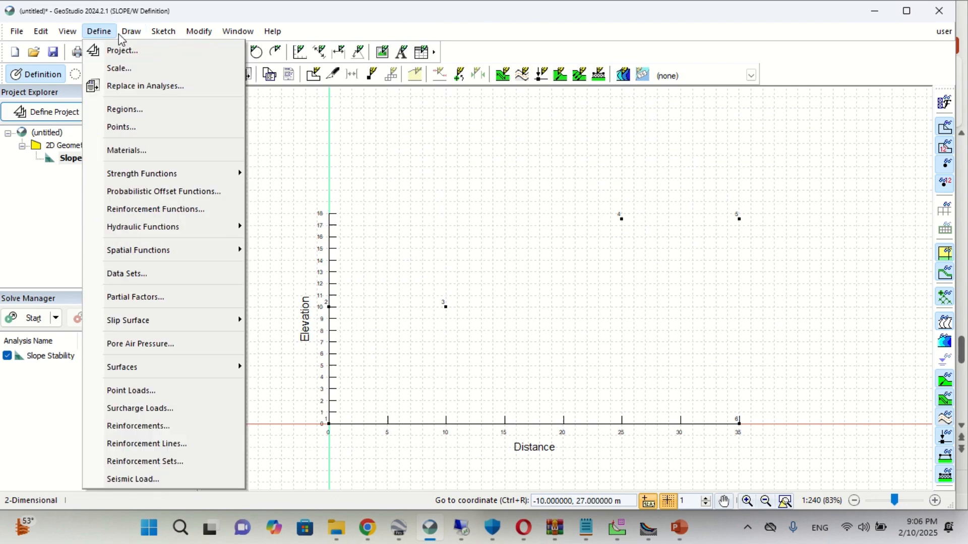
click(136, 51)
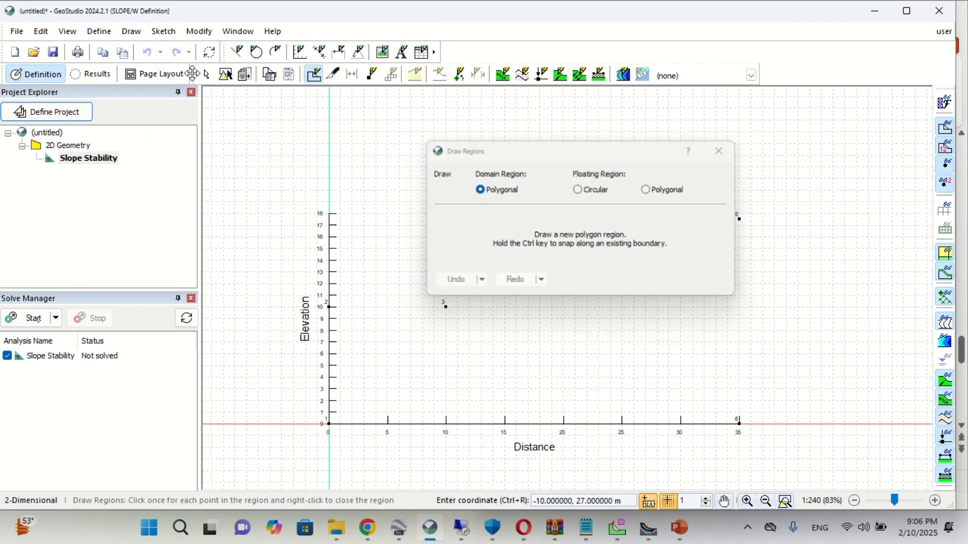
mouse_move(514, 160)
mouse_down()
mouse_move(918, 192)
mouse_move(441, 158)
mouse_up()
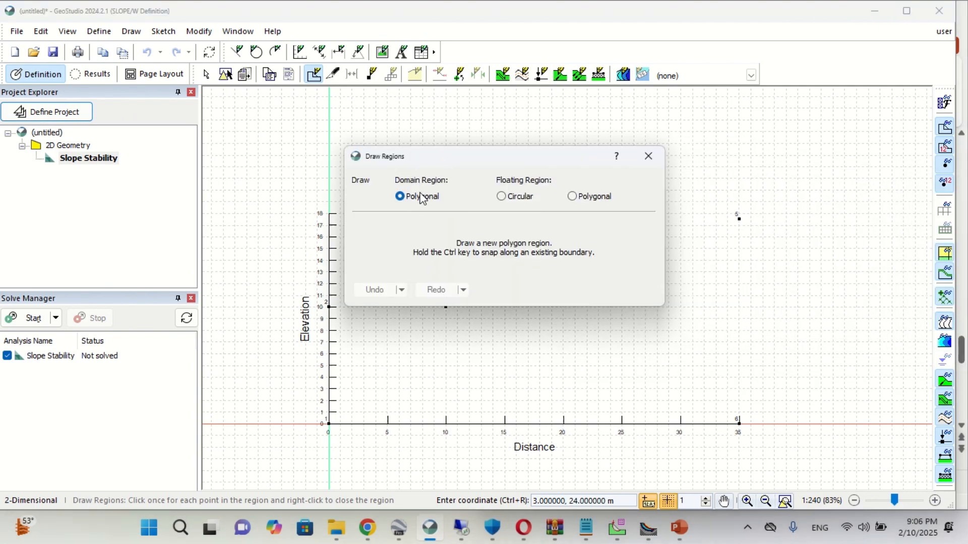
mouse_move(384, 165)
mouse_down()
mouse_move(650, 167)
mouse_move(329, 172)
mouse_move(730, 180)
mouse_move(965, 227)
mouse_up()
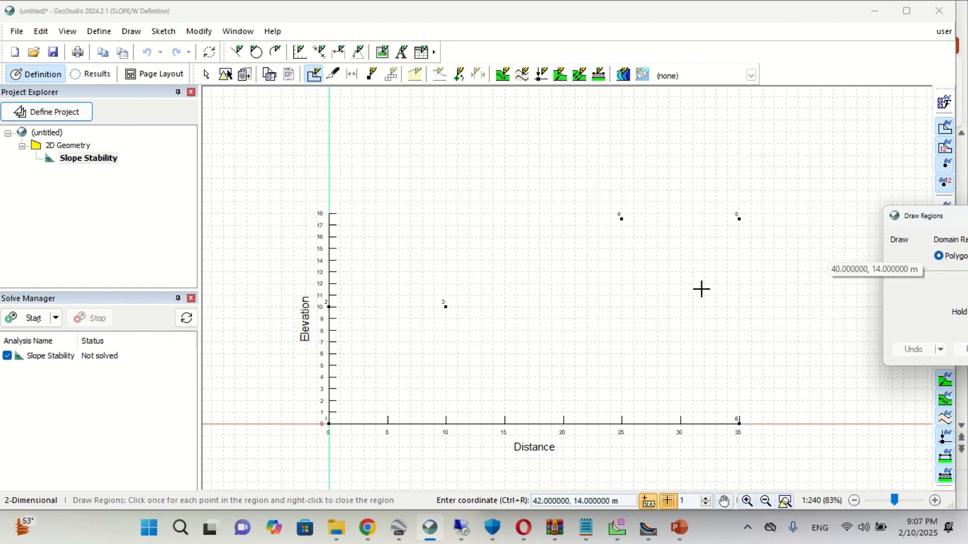
click(330, 425)
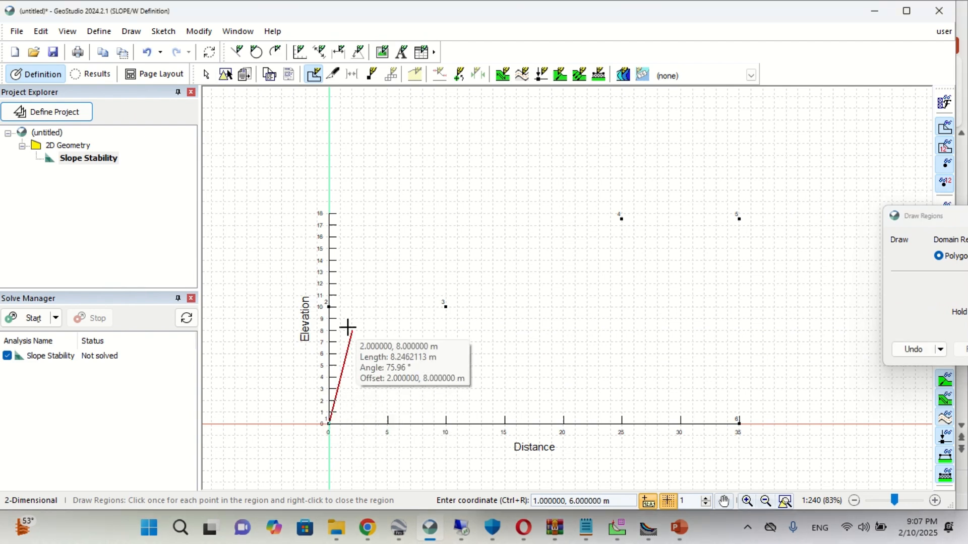
click(329, 307)
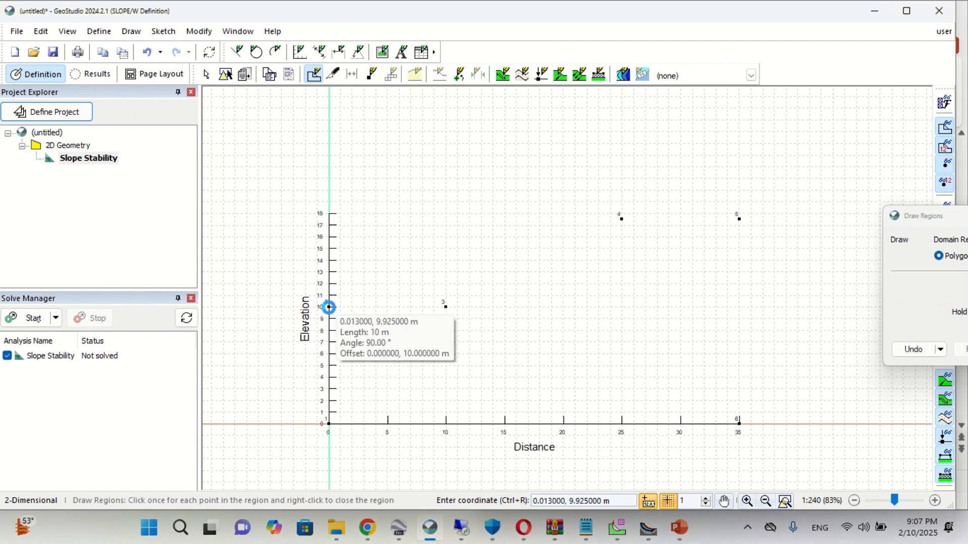
click(445, 307)
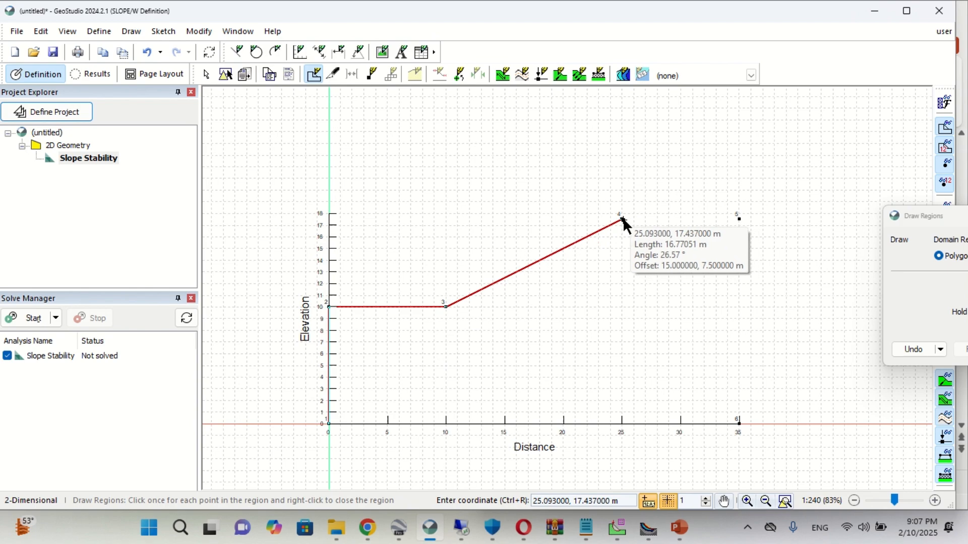
click(621, 219)
click(739, 219)
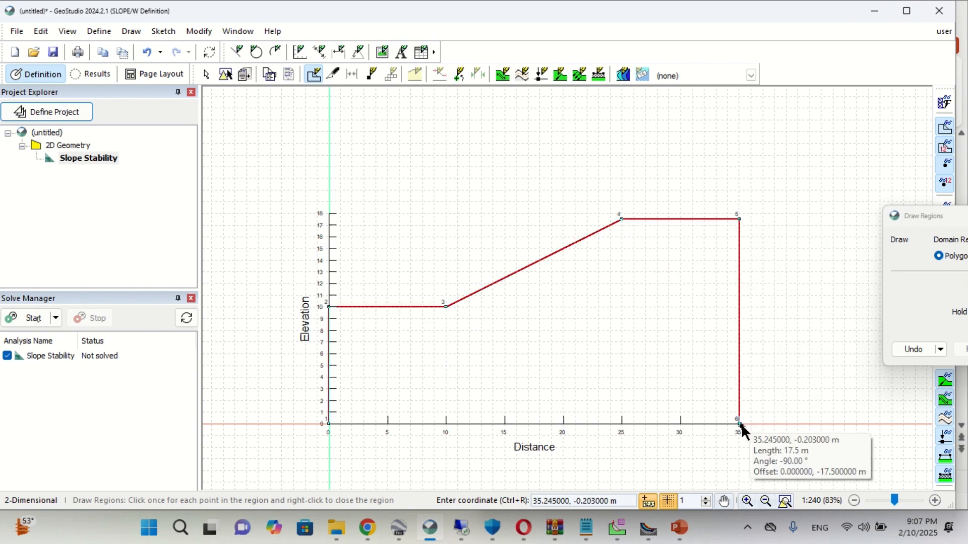
click(739, 423)
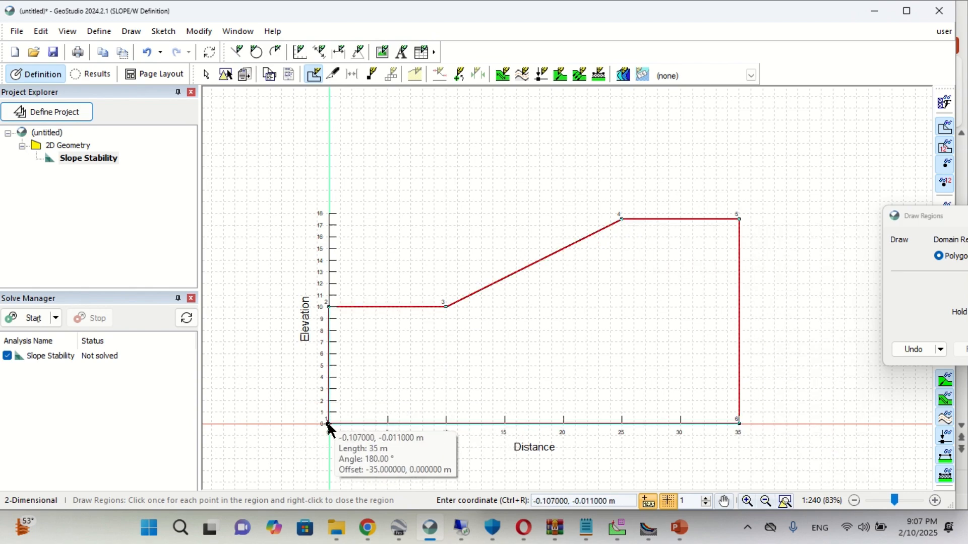
click(328, 423)
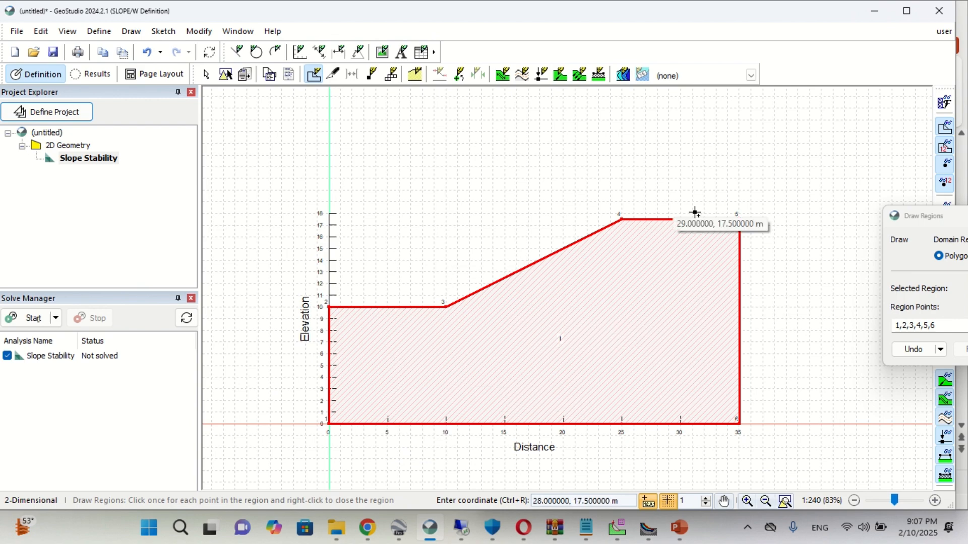
- Finish the region drawing and add a new material named "sandy soil"
drag(917, 220, 646, 222)
click(913, 216)
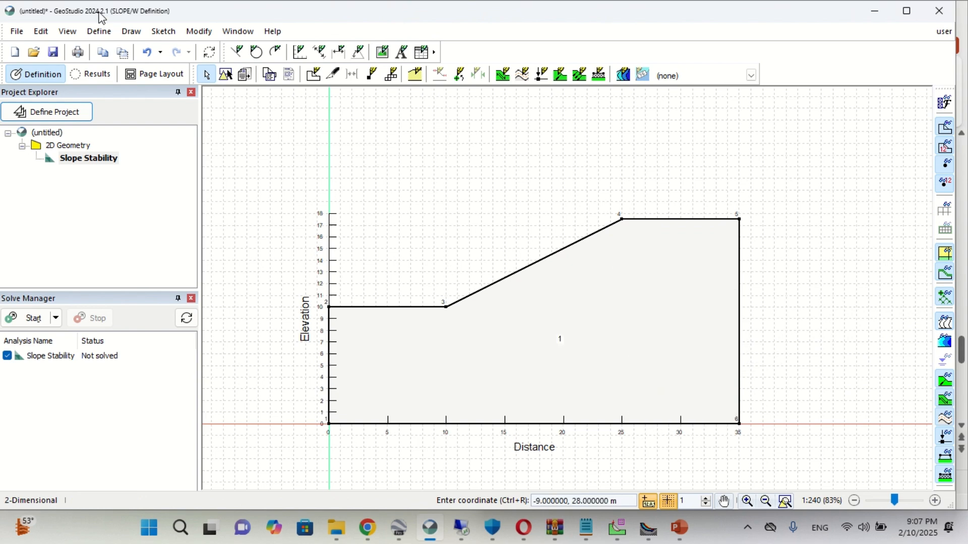
click(99, 31)
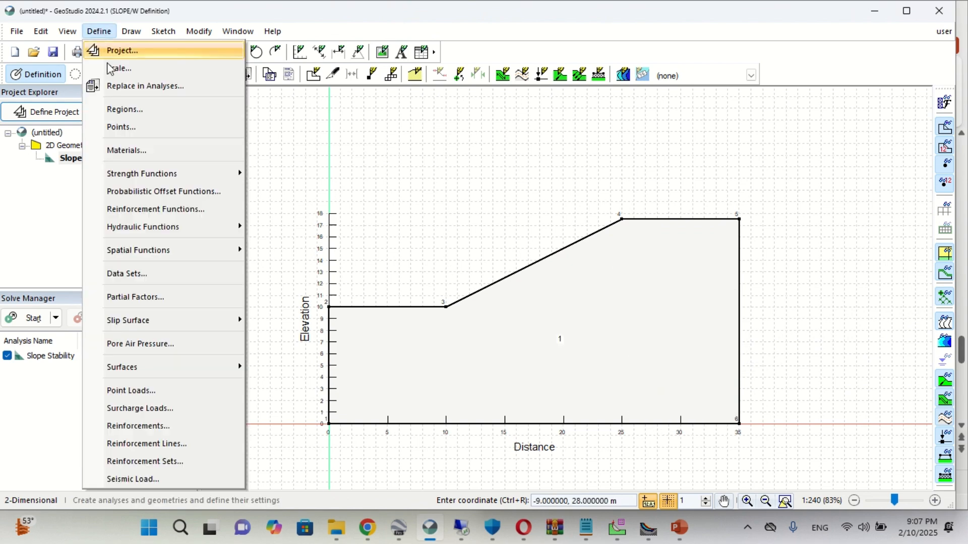
click(108, 150)
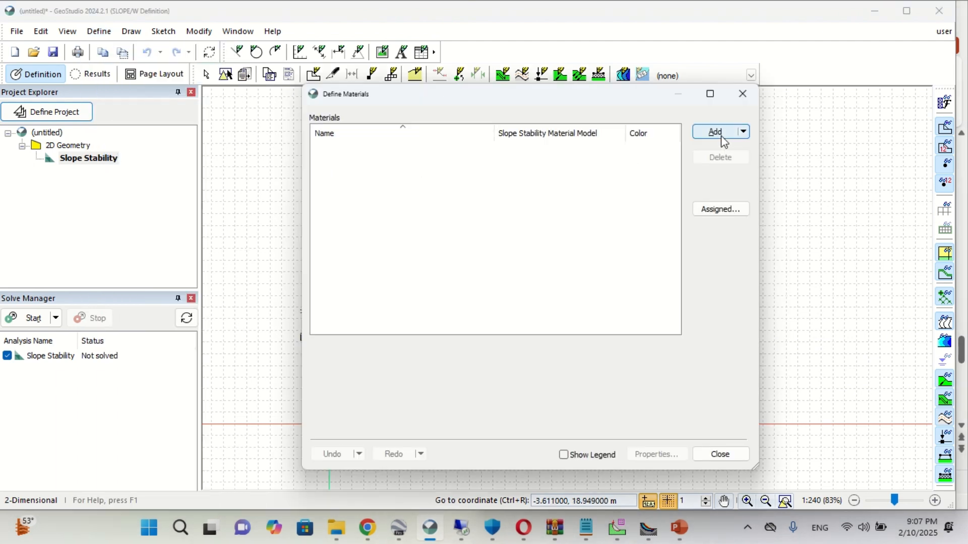
click(716, 132)
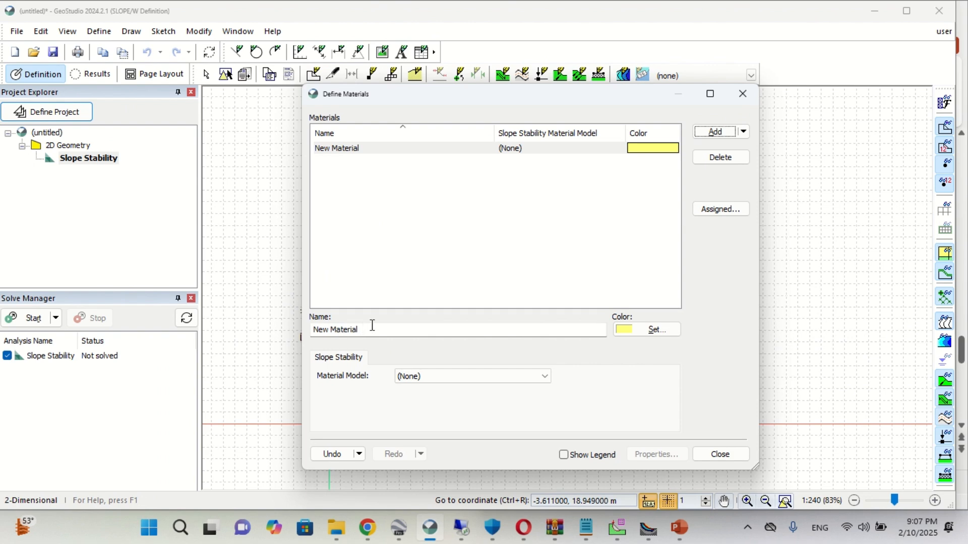
click(372, 328)
text(sandy soil)
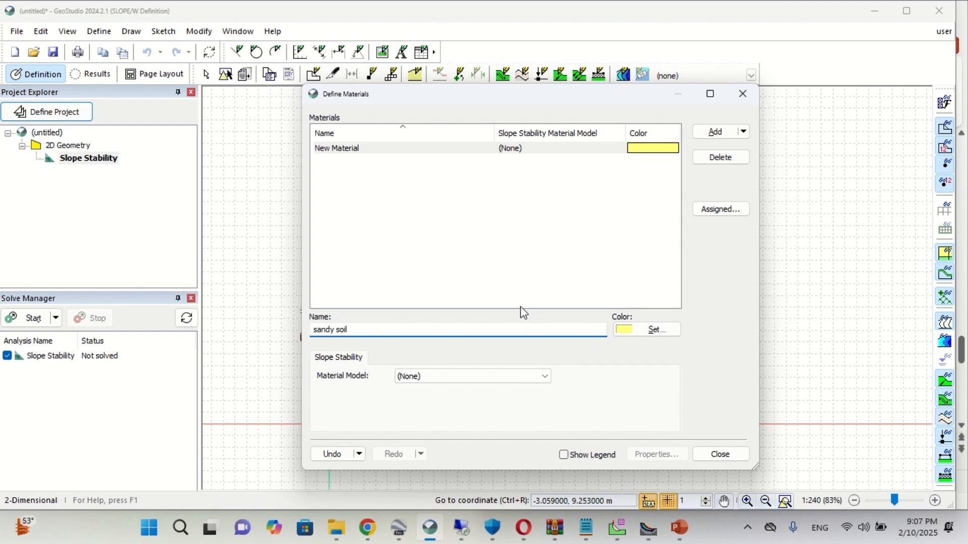
- Keep the sandy soil's yellow colour and set its material model to Mohr-Coulomb
click(628, 334)
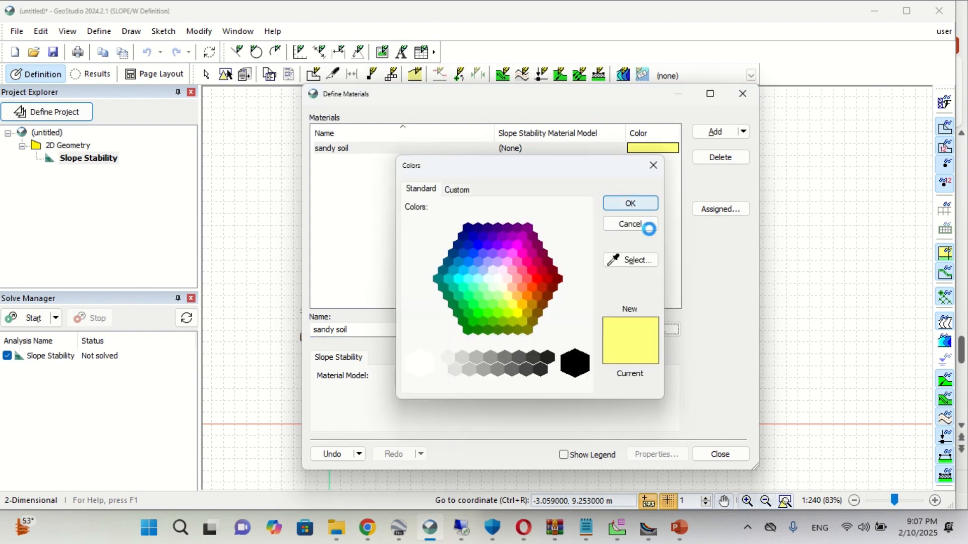
click(645, 222)
click(429, 381)
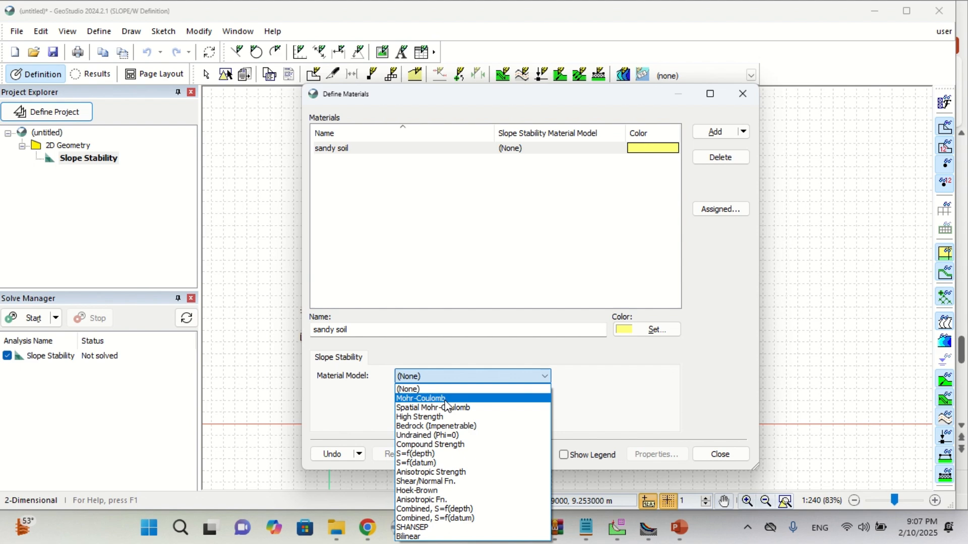
click(433, 398)
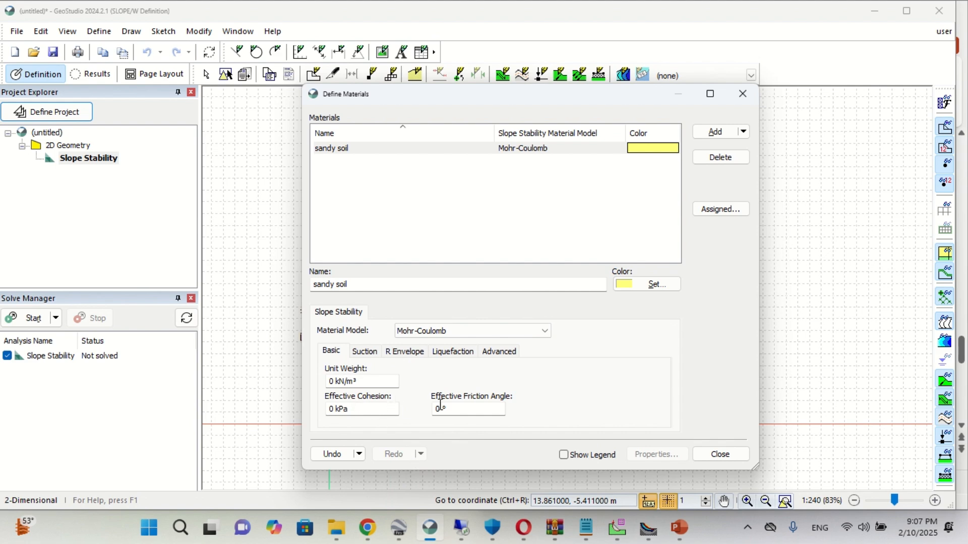
- Enter the sandy soil properties from the PowerPoint slide: unit weight 20 kN/m³, effective cohesion 20 kPa, effective friction angle 20°, and close the material definitions
click(689, 530)
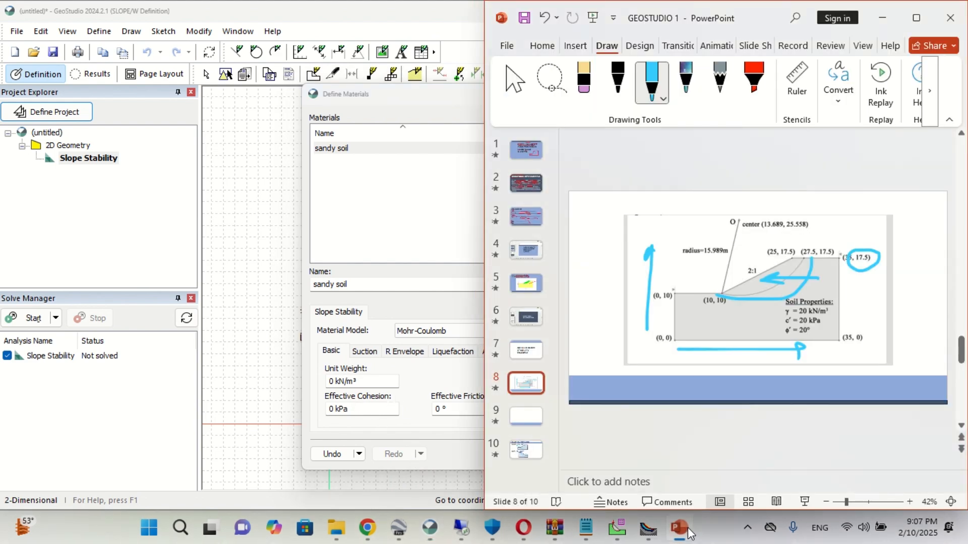
click(334, 381)
text(20)
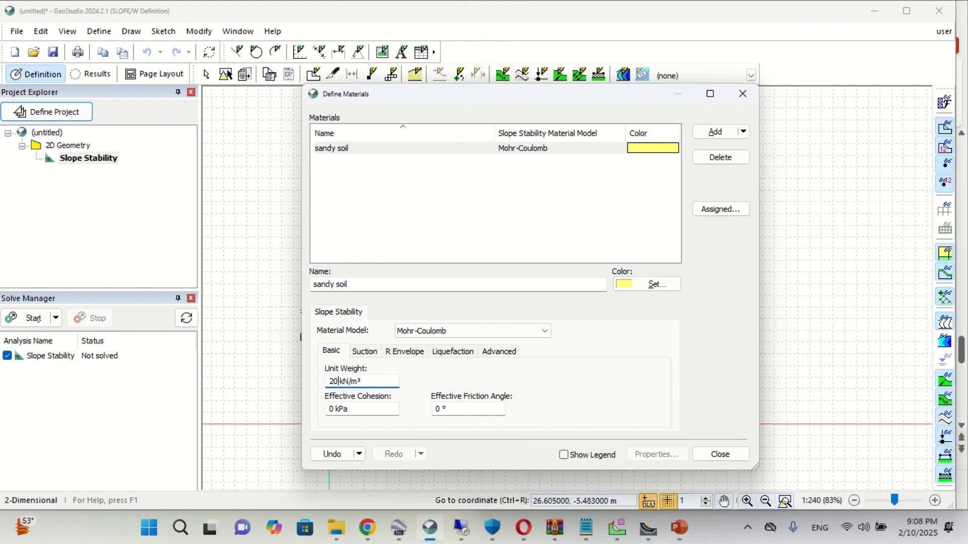
click(686, 526)
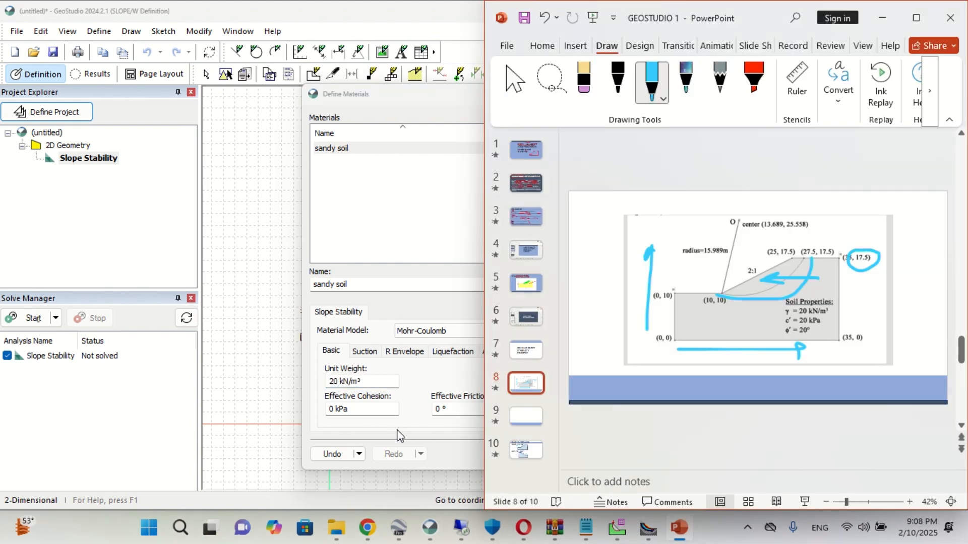
click(334, 409)
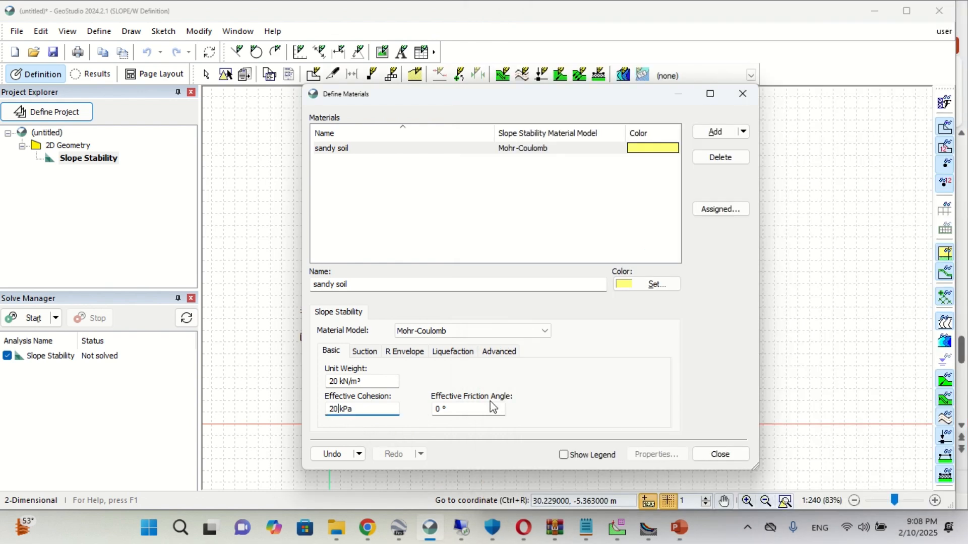
click(448, 407)
click(680, 528)
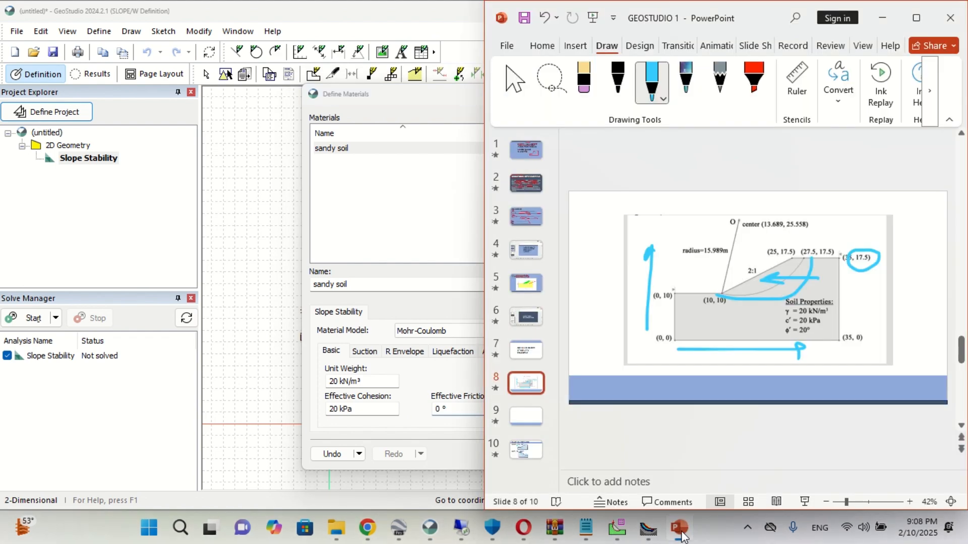
click(681, 528)
text(20)
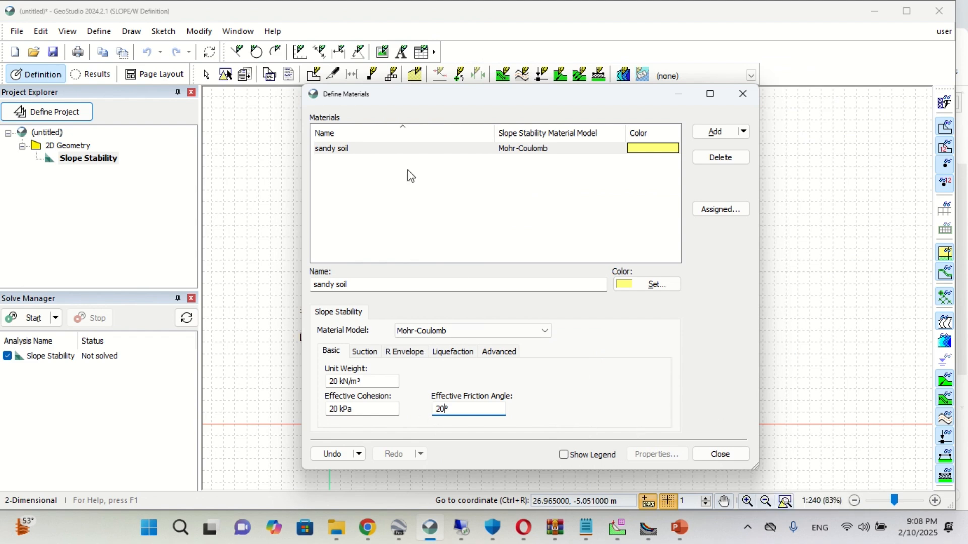
click(709, 451)
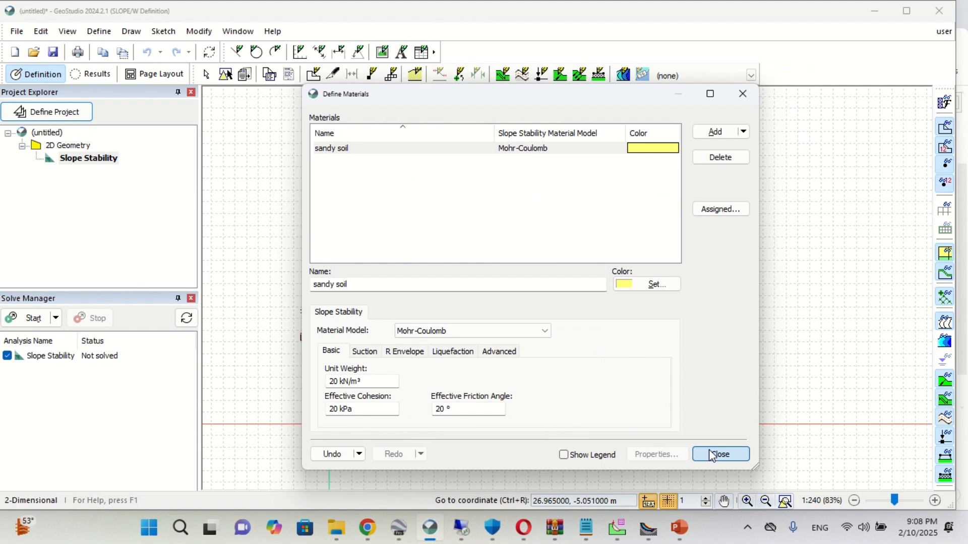
click(712, 454)
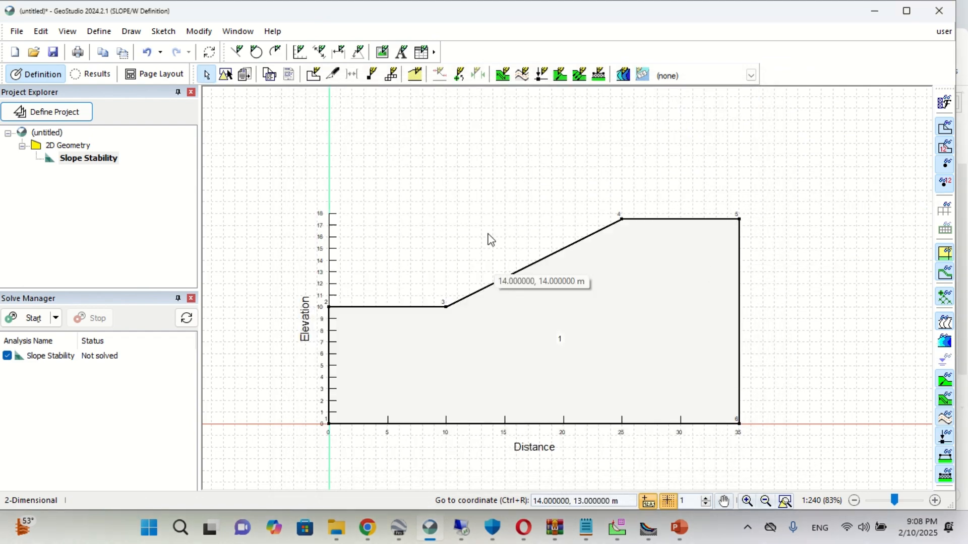
- Assign the sandy soil material to region 1 and end the material assignment
click(132, 32)
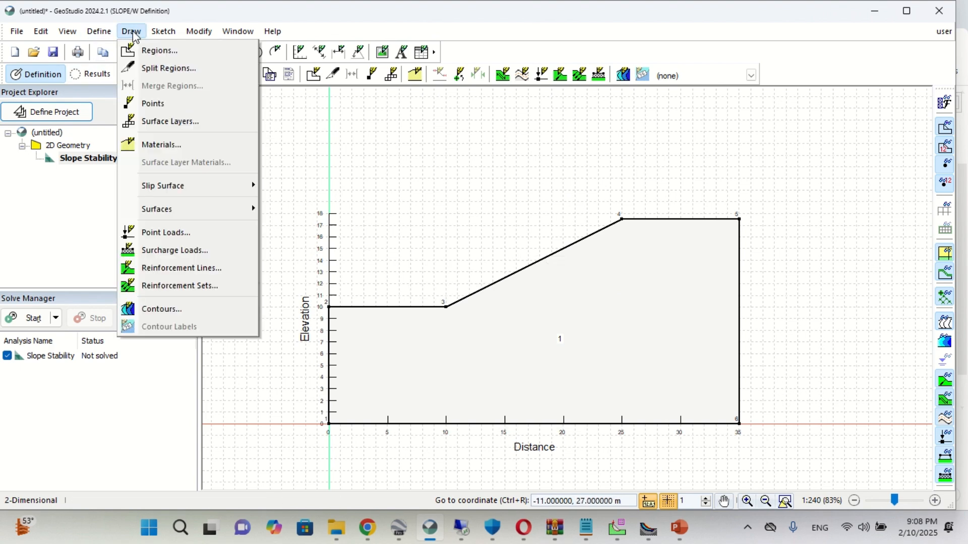
click(151, 145)
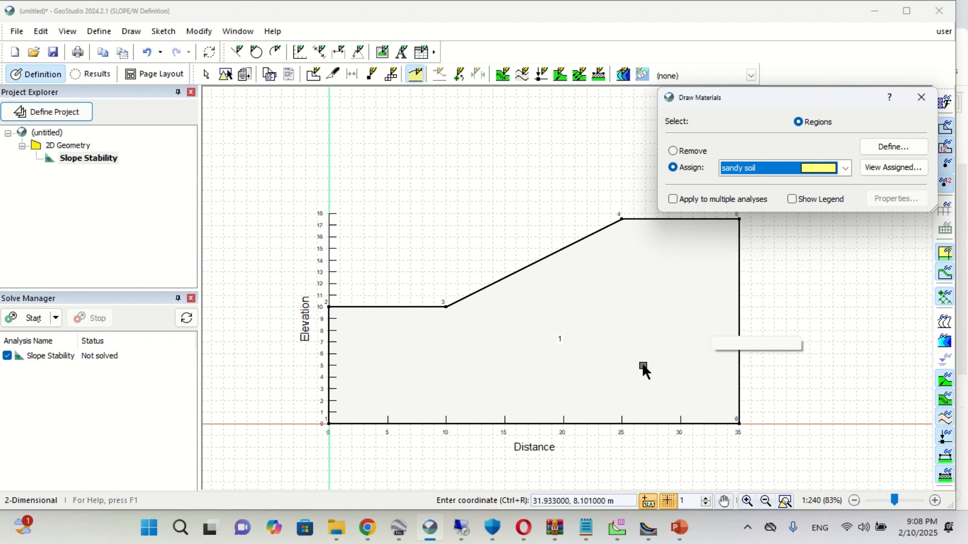
click(571, 310)
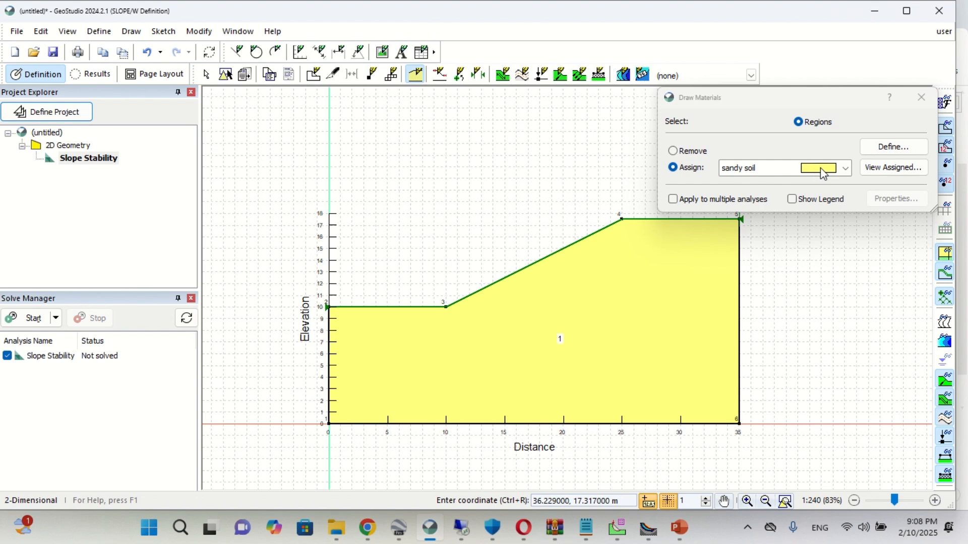
click(927, 94)
click(930, 99)
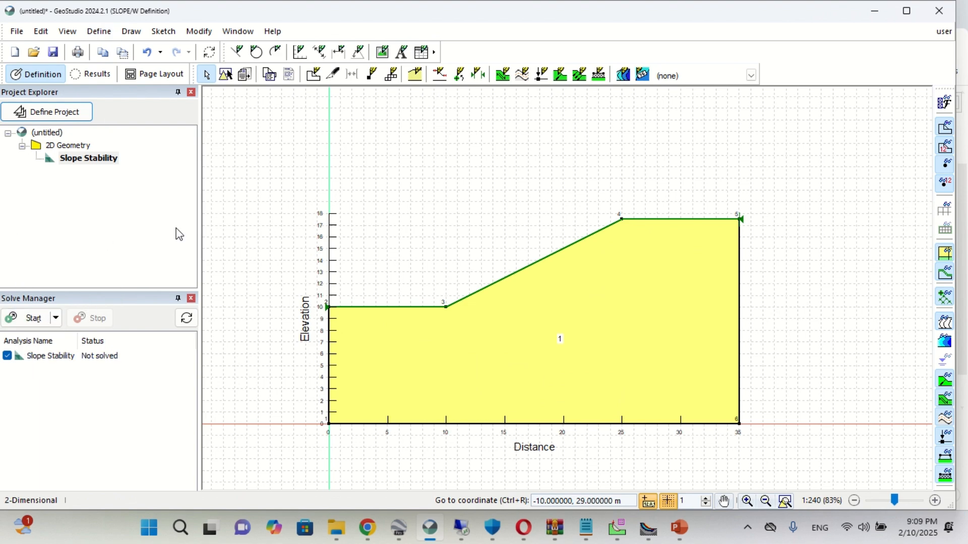
- Trace the slope's ground surface in blue ink on the PowerPoint slide and return to GeoStudio
click(144, 33)
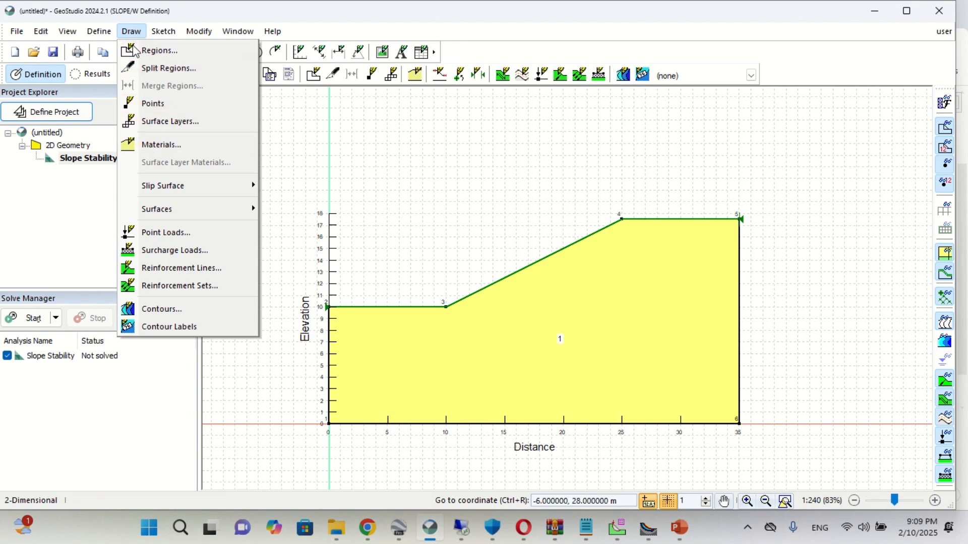
mouse_move(169, 192)
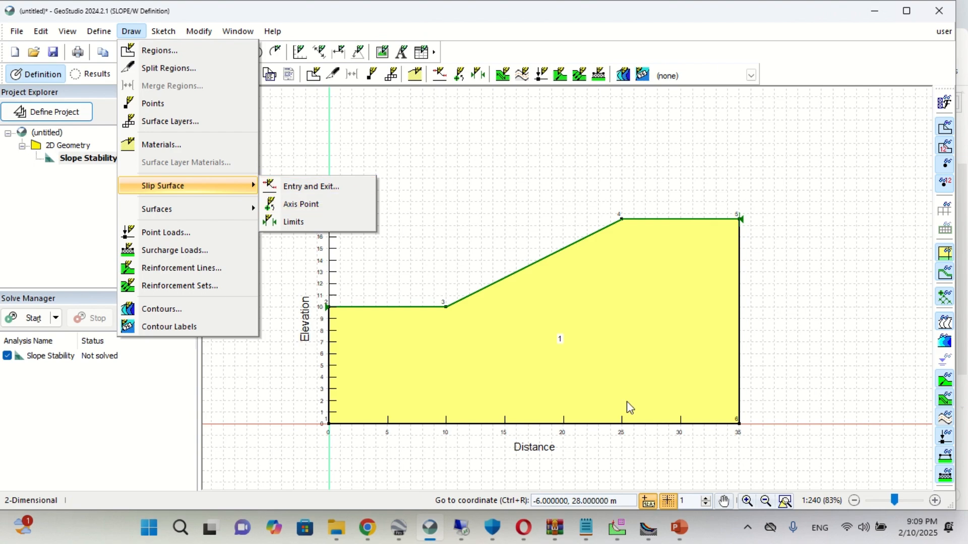
click(679, 527)
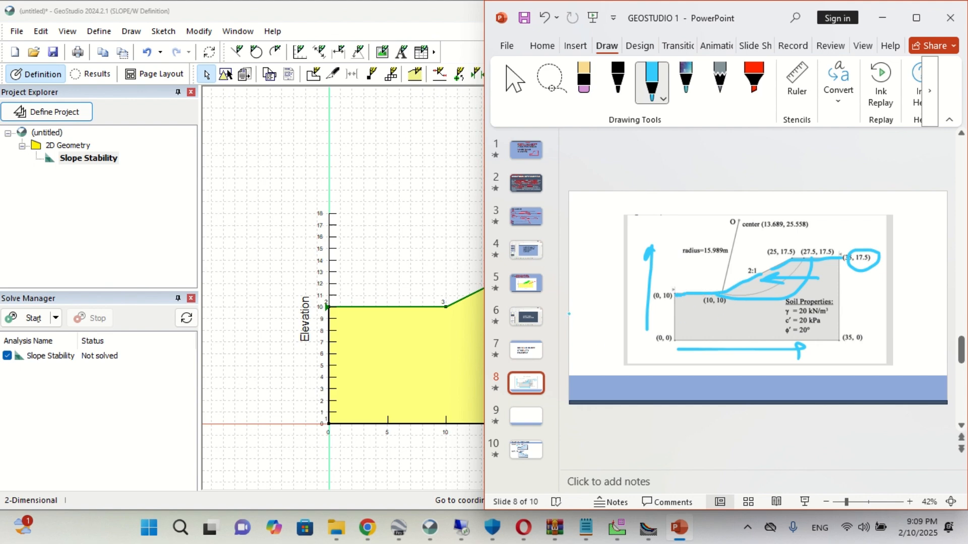
double_click(313, 14)
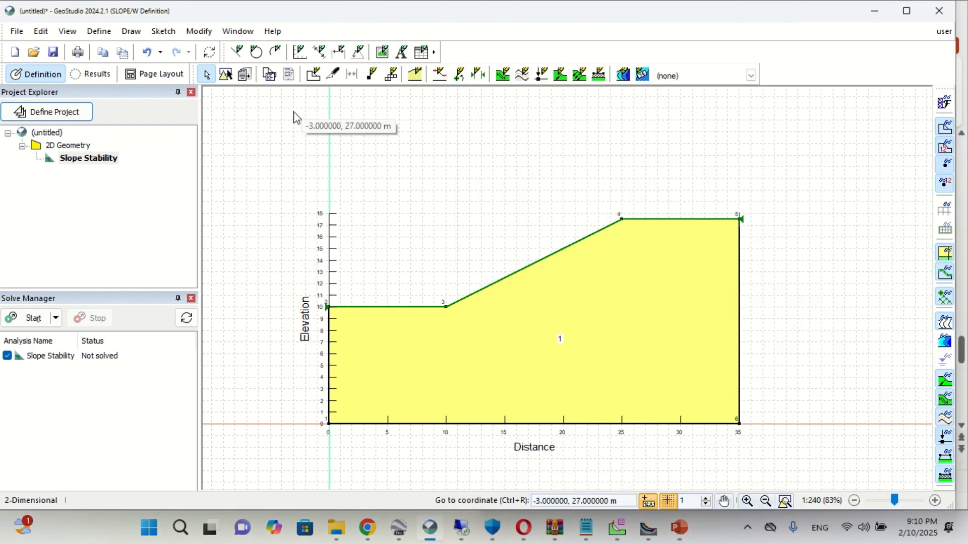
click(132, 31)
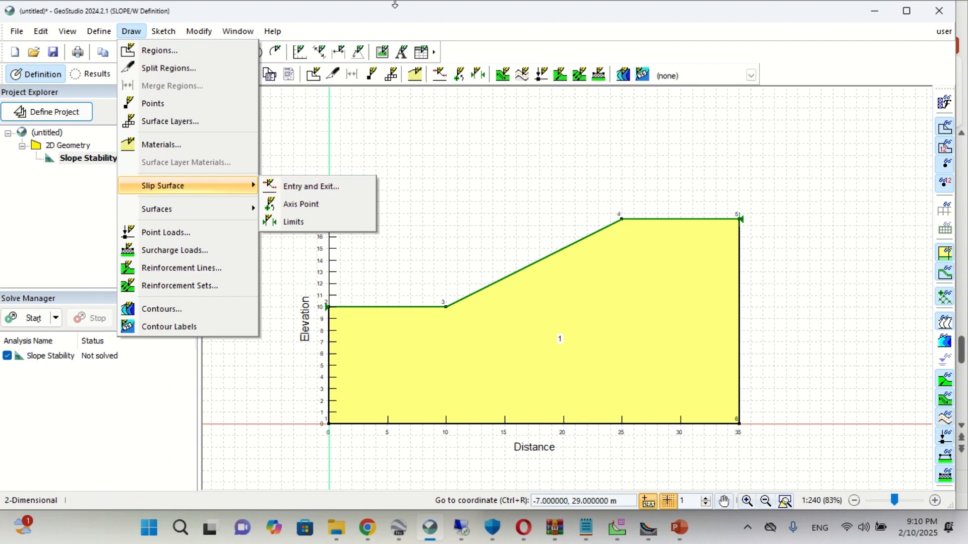
mouse_move(560, 14)
click(432, 36)
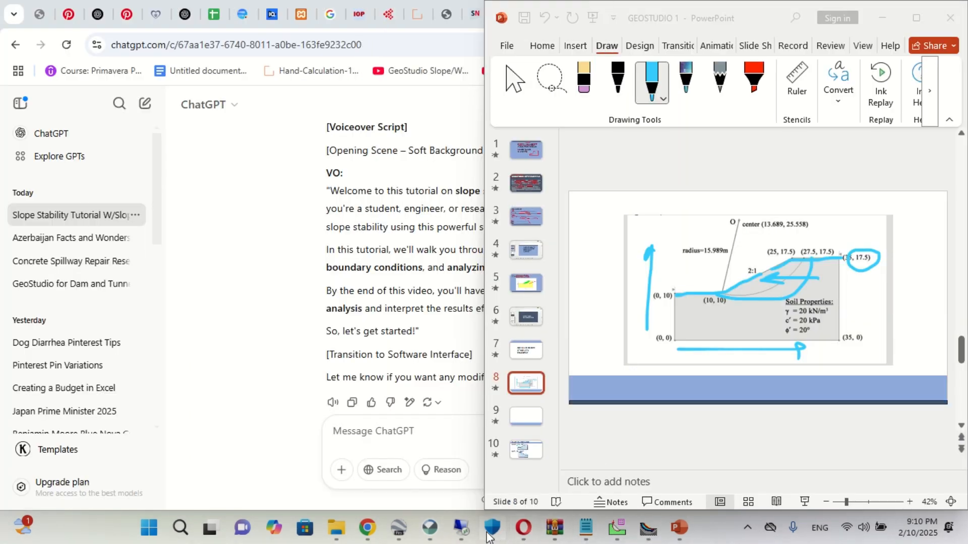
click(429, 527)
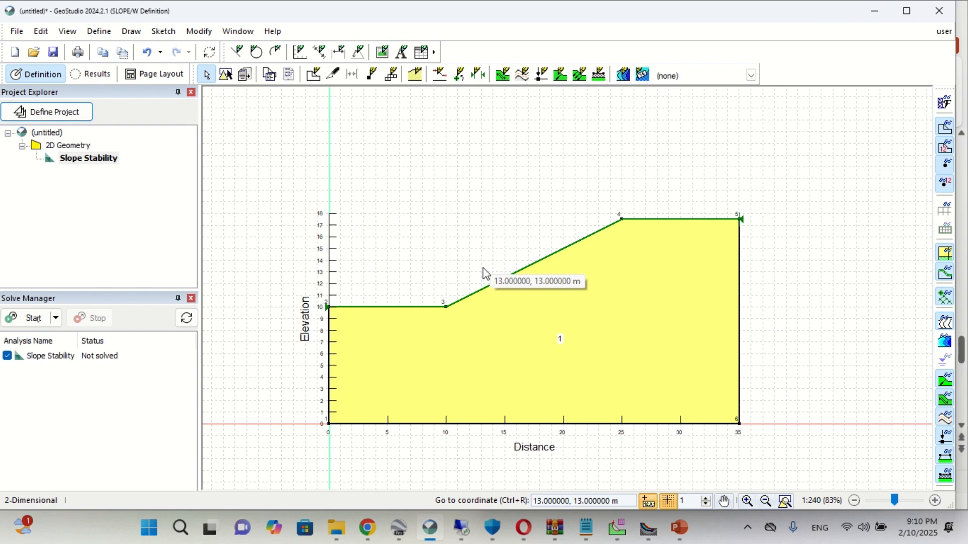
- Draw the slip surface exit range along the ground surface from about X 0.085 m, Y 10 m to X 18 m, Y 14 m
click(131, 32)
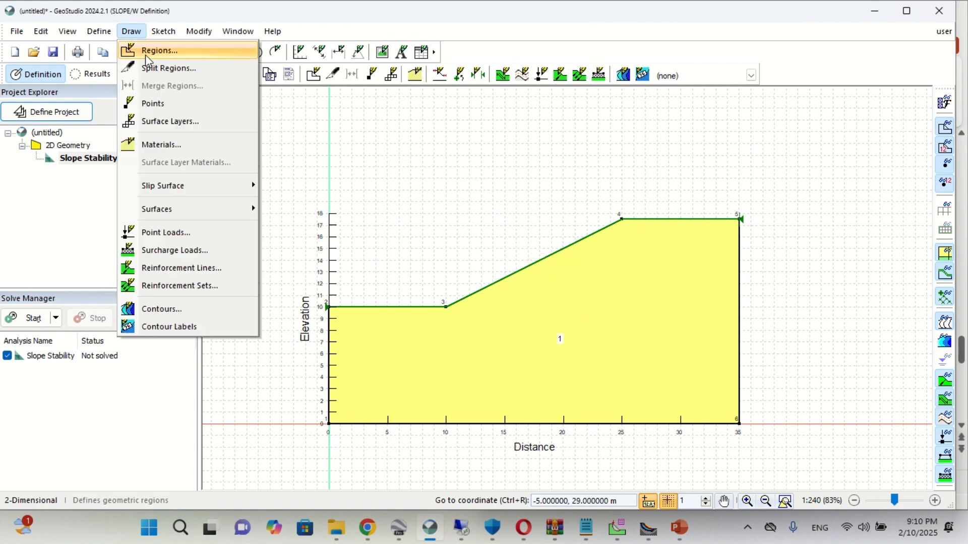
mouse_move(183, 188)
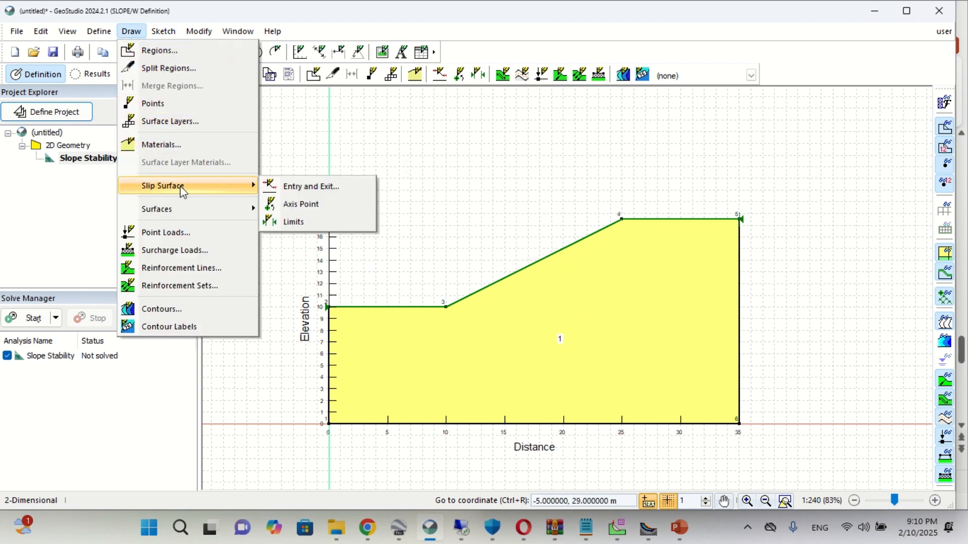
click(289, 189)
drag(586, 180, 687, 139)
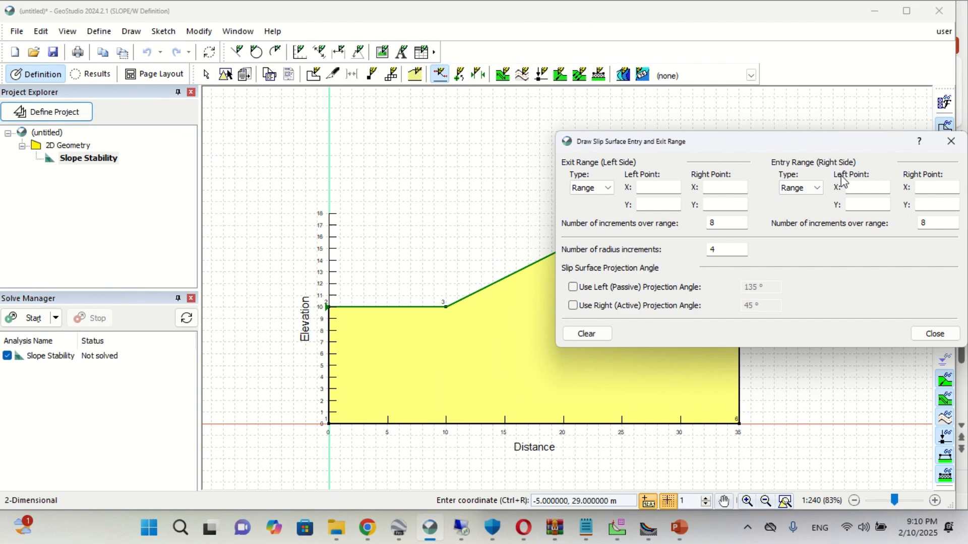
click(639, 187)
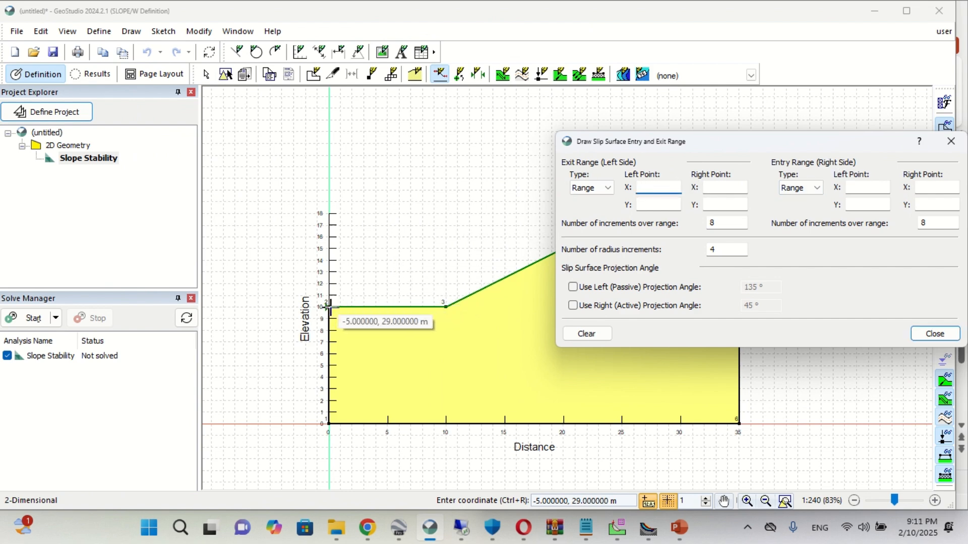
drag(331, 306, 539, 261)
drag(654, 146, 639, 299)
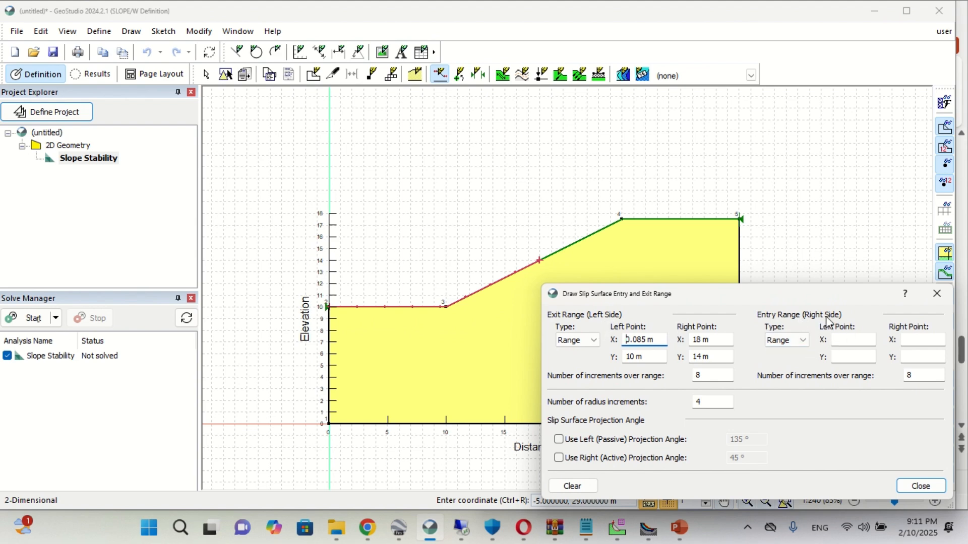
- Draw the slip surface entry range along the ground surface from about X 34.885 m, Y 17.5 m to X 19 m, Y 14.5 m
click(848, 340)
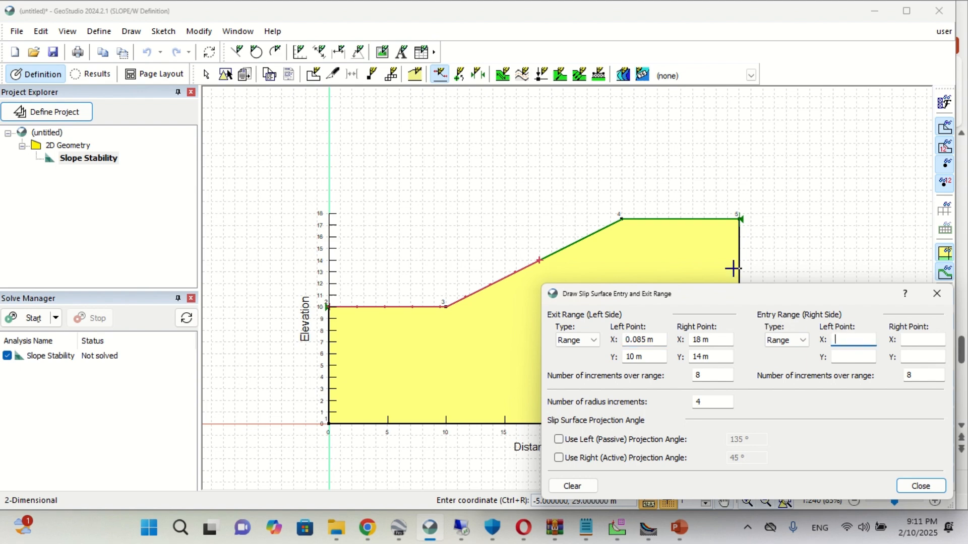
mouse_move(739, 218)
mouse_down()
mouse_move(622, 219)
mouse_move(551, 255)
mouse_up()
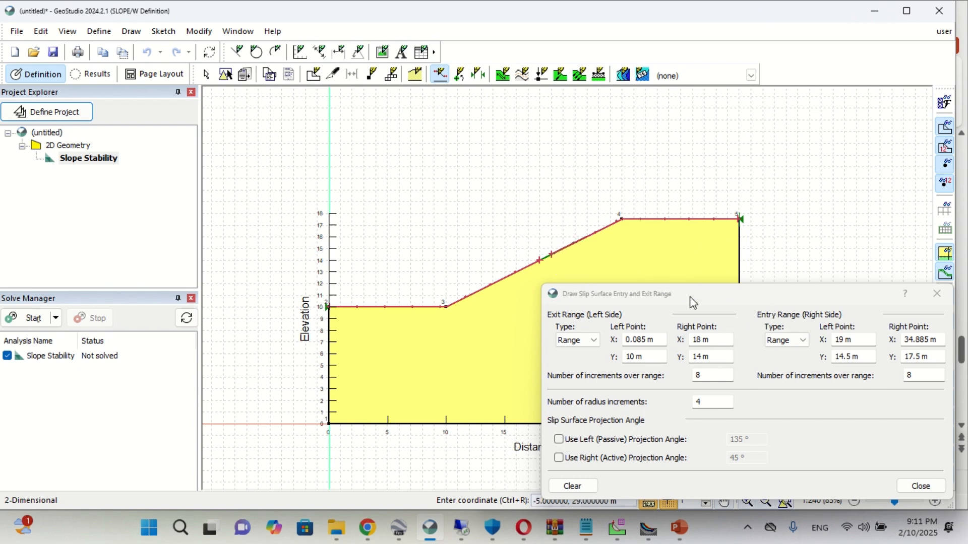
click(935, 301)
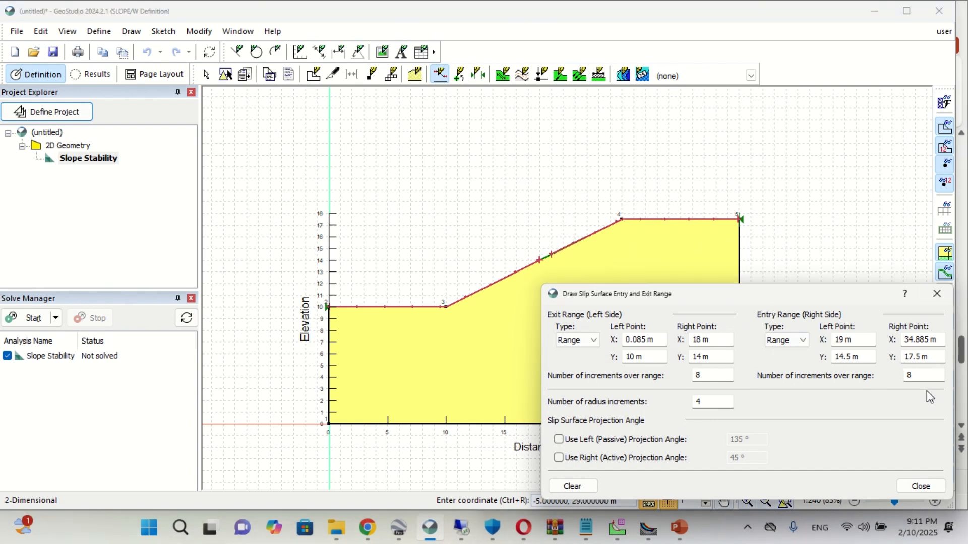
- Finish the slip surface entry and exit range definition and save the project as "basic example"
click(924, 486)
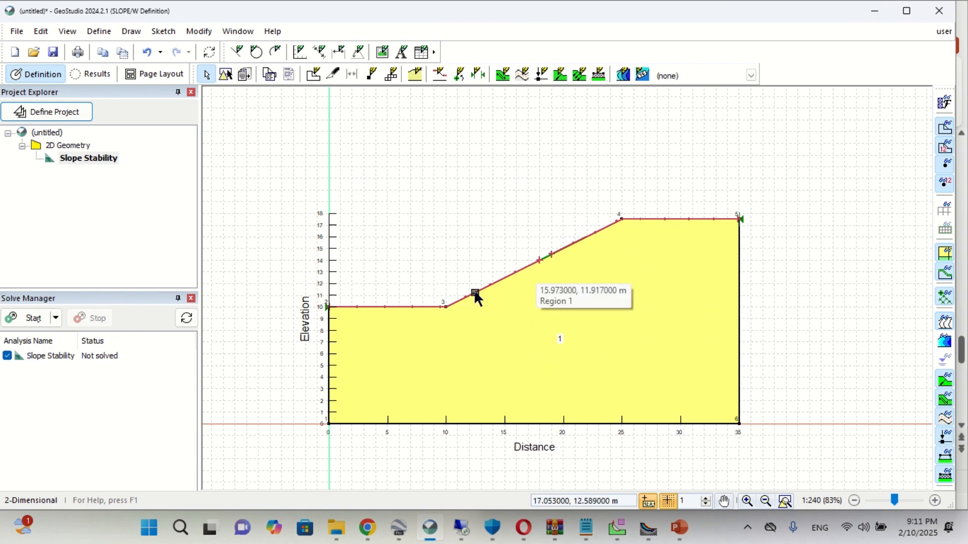
click(141, 34)
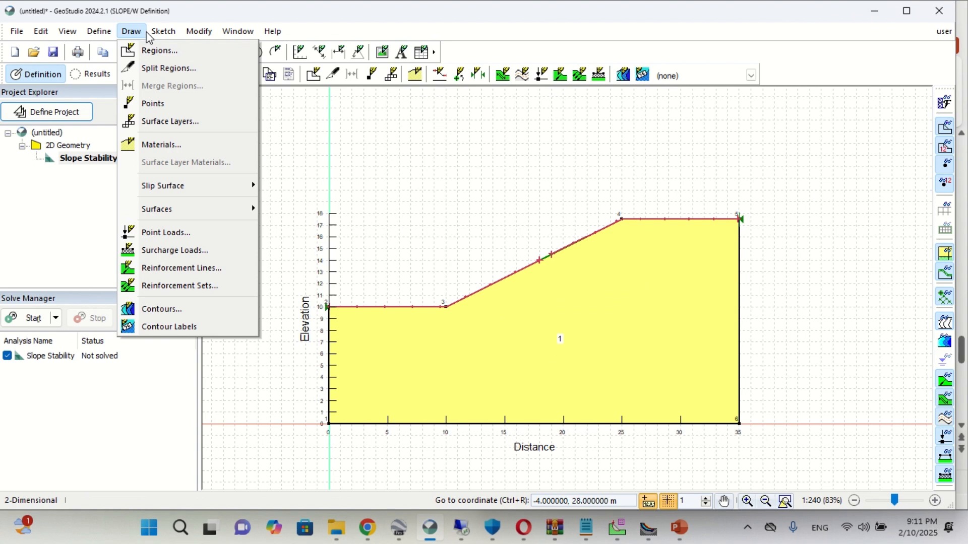
click(156, 34)
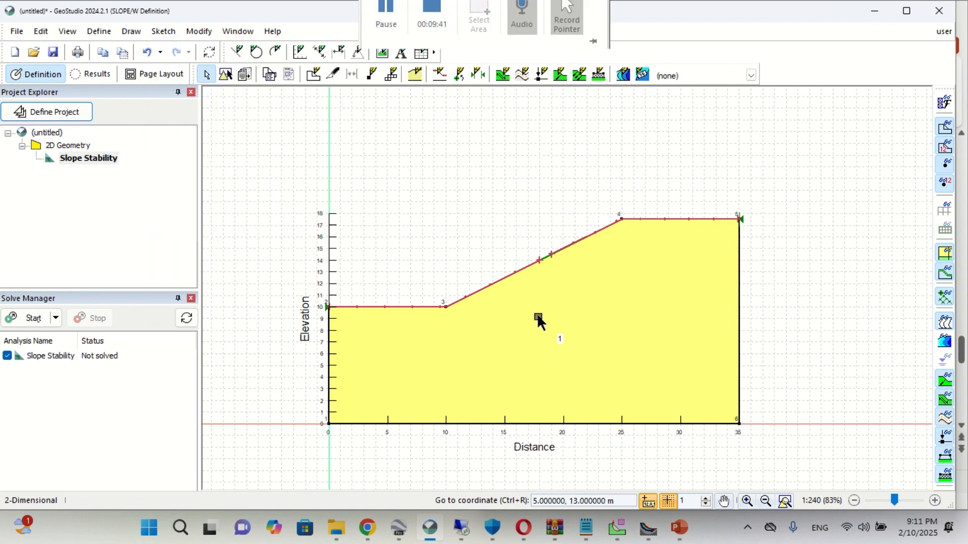
click(17, 31)
click(44, 127)
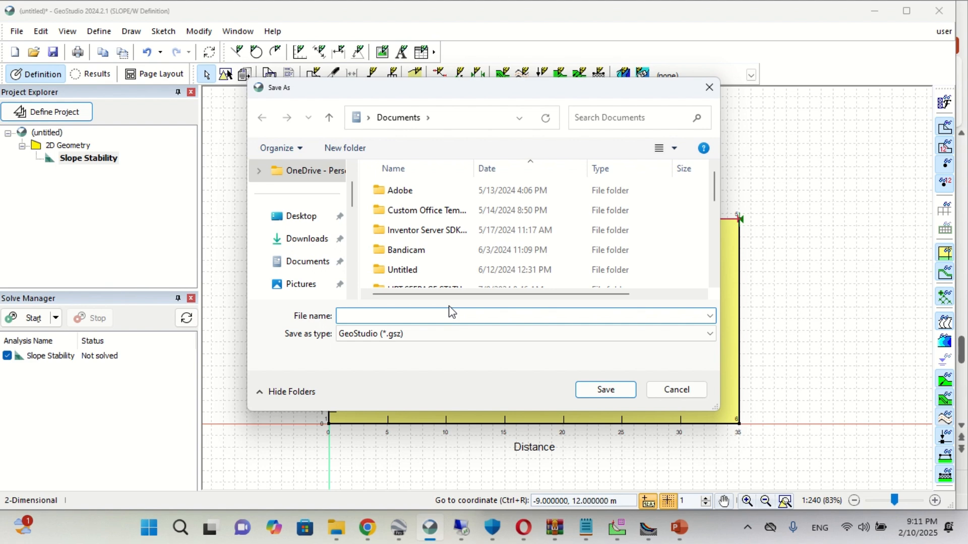
text(basic example)
key(Return)
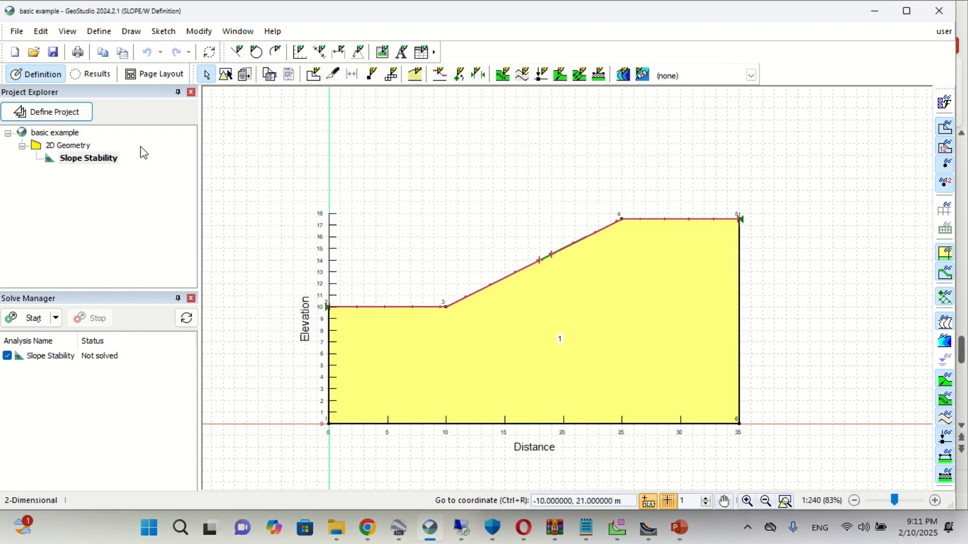
- Solve the Slope Stability analysis and sort the slip surfaces by factor of safety with the lowest first
click(30, 317)
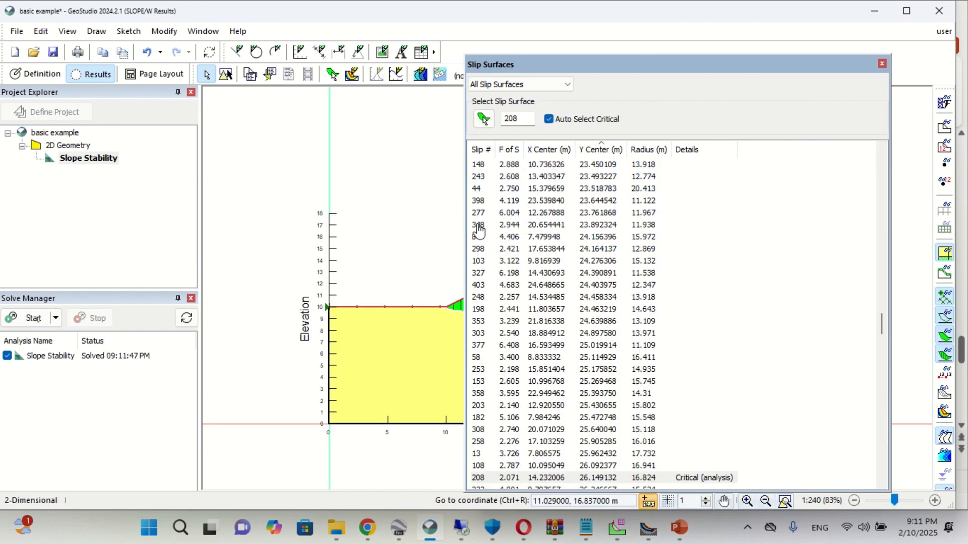
scroll(532, 238, up, 15)
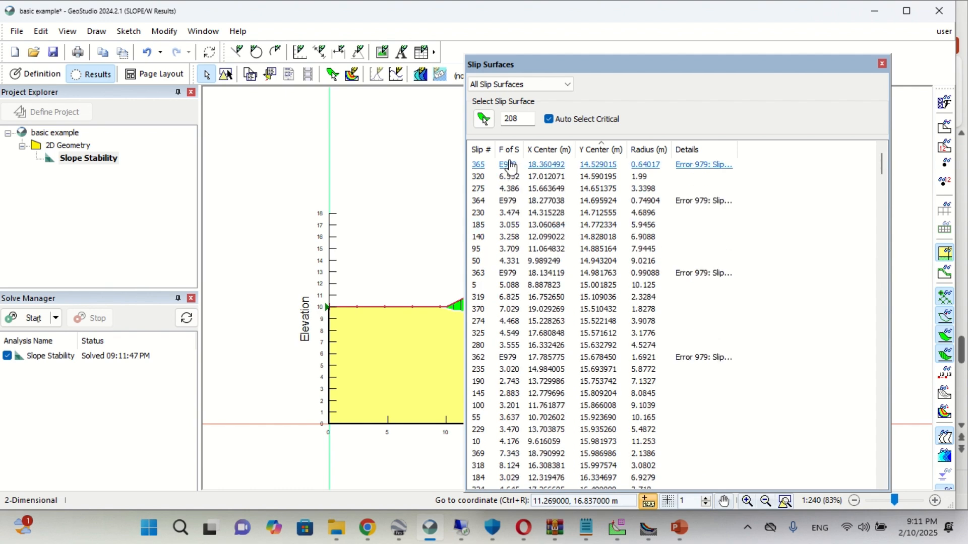
mouse_move(523, 148)
mouse_down()
mouse_move(586, 154)
mouse_move(531, 153)
mouse_up()
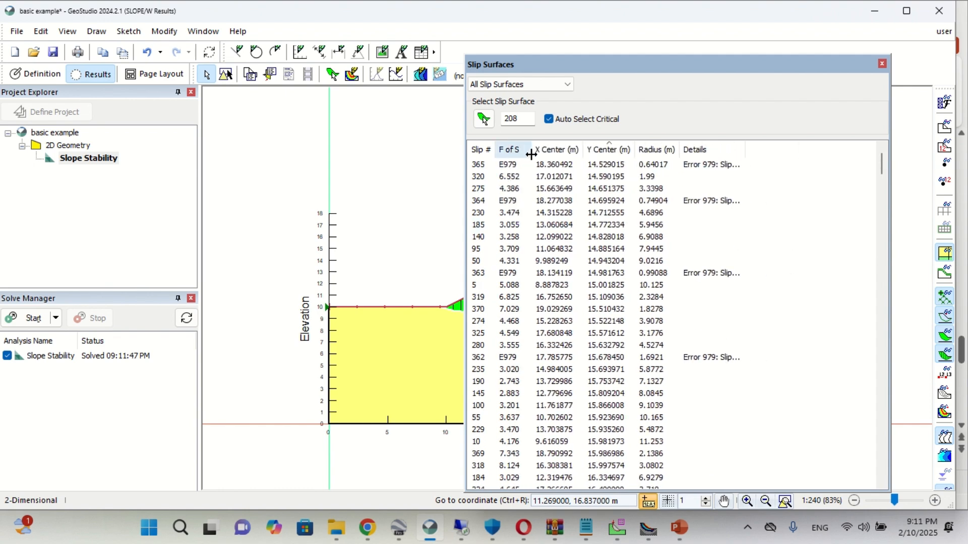
click(515, 153)
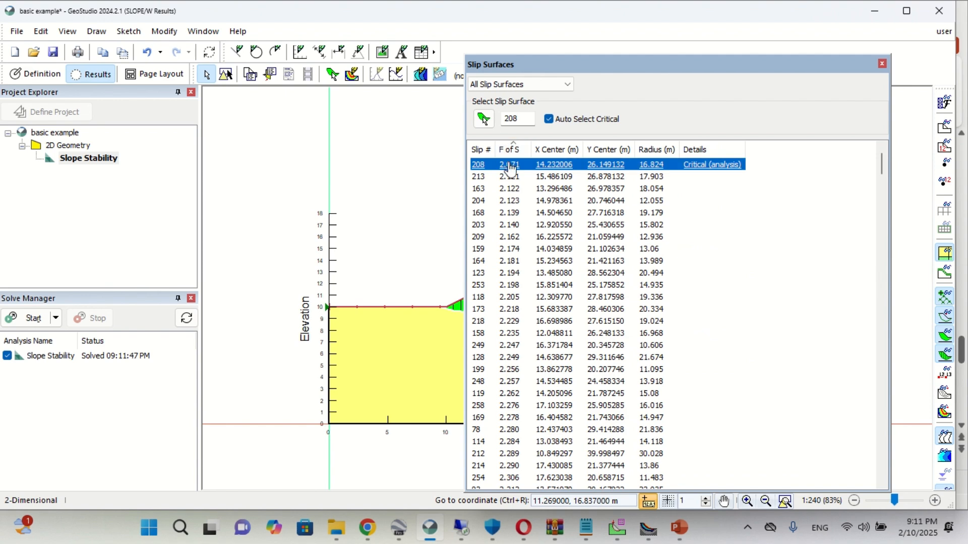
click(507, 151)
scroll(595, 197, up, 20)
scroll(594, 197, up, 9)
scroll(898, 325, up, 1)
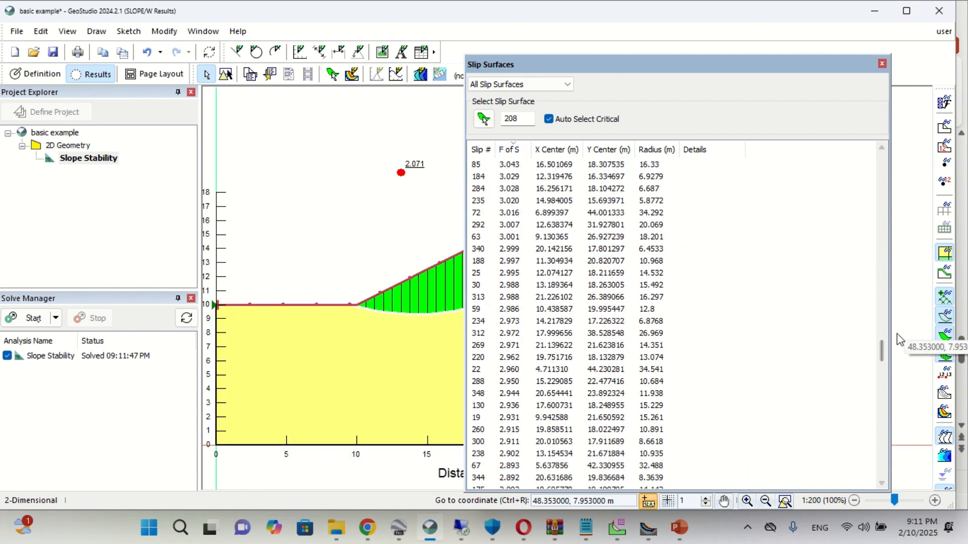
drag(880, 346, 879, 145)
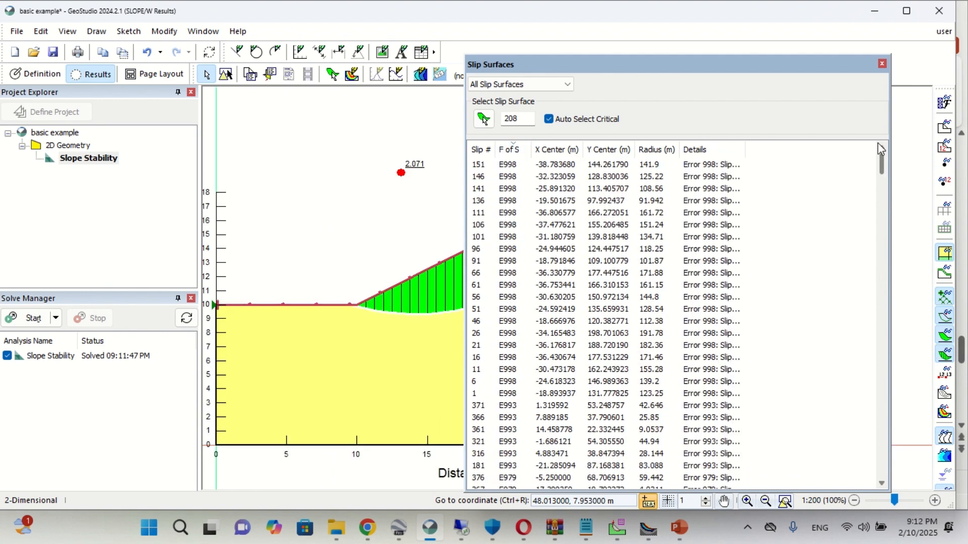
click(508, 149)
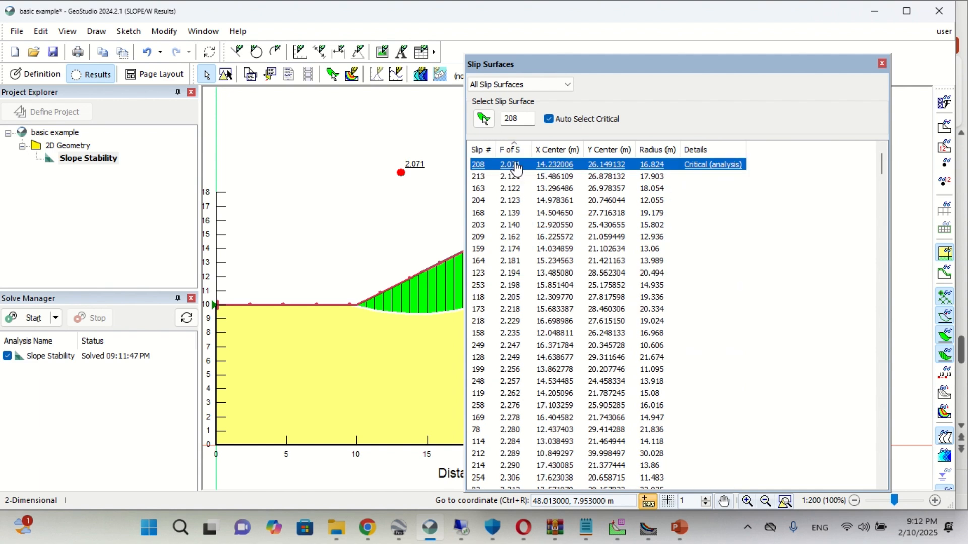
- Limit the slip surface list to critical slip surfaces and move the list aside to uncover the slope
click(506, 85)
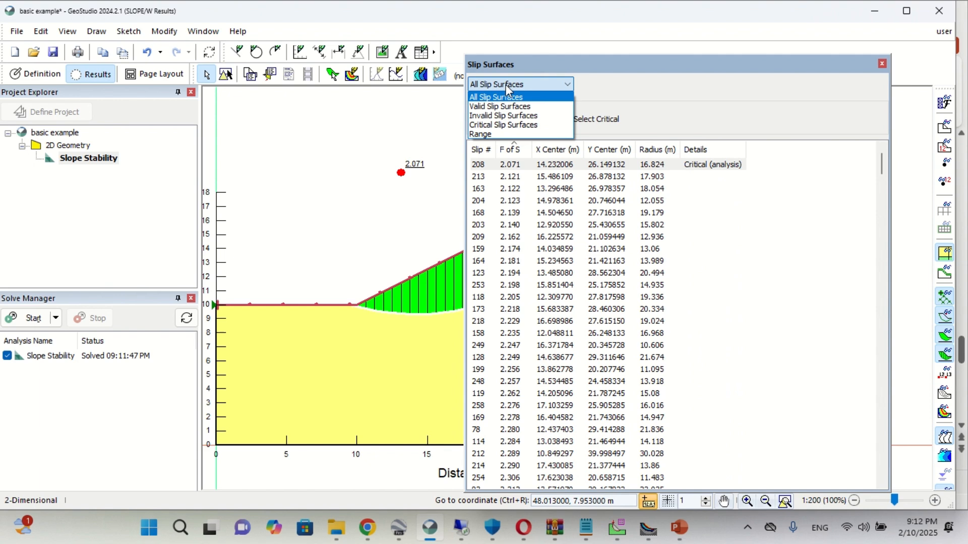
click(505, 125)
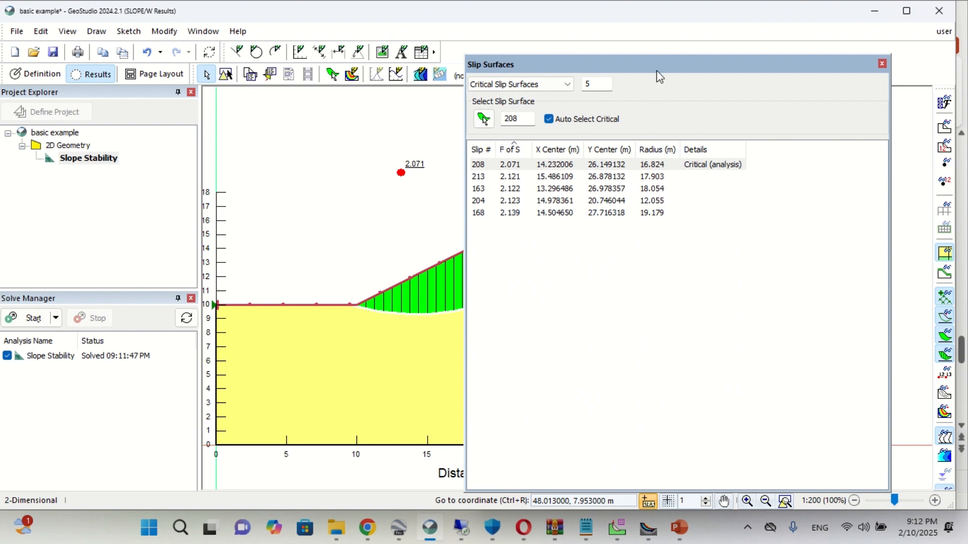
drag(656, 76, 755, 71)
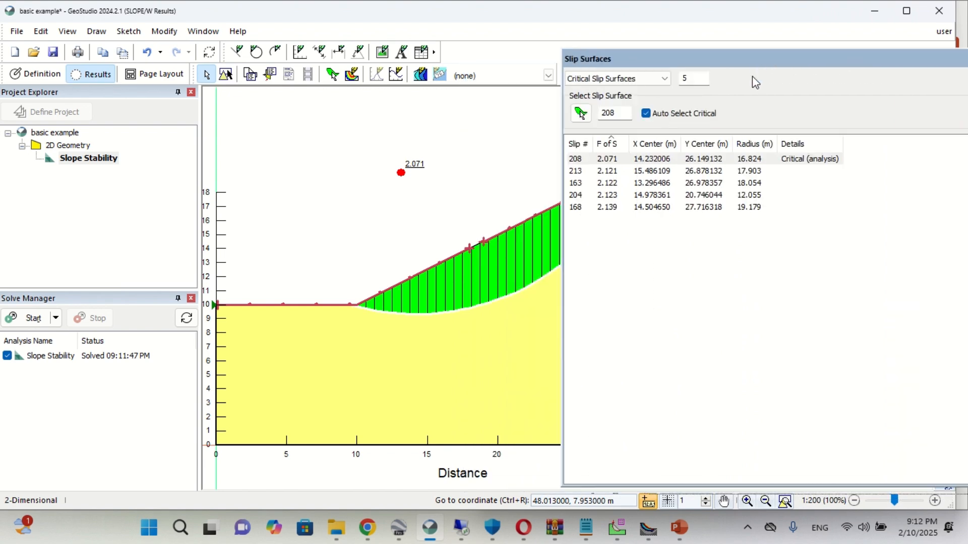
- Display critical slip surfaces 208, 213, 163, 204 and 168 one after another on the slope, ending on slip surface 204
click(622, 172)
click(621, 183)
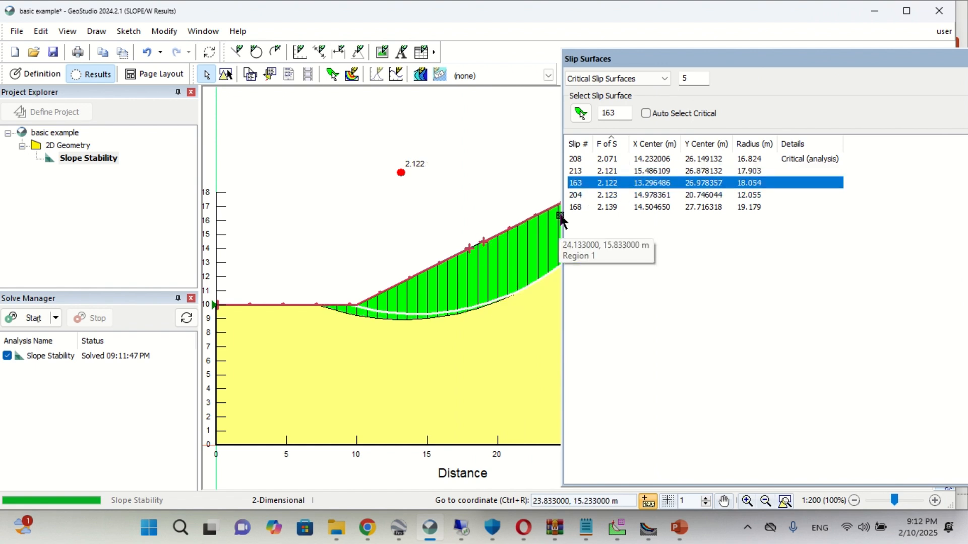
click(604, 195)
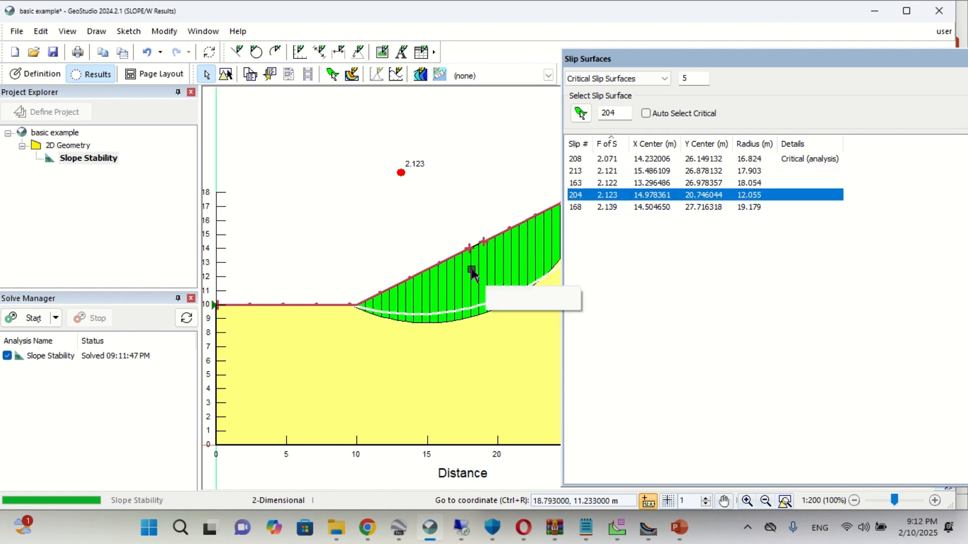
scroll(418, 267, down, 3)
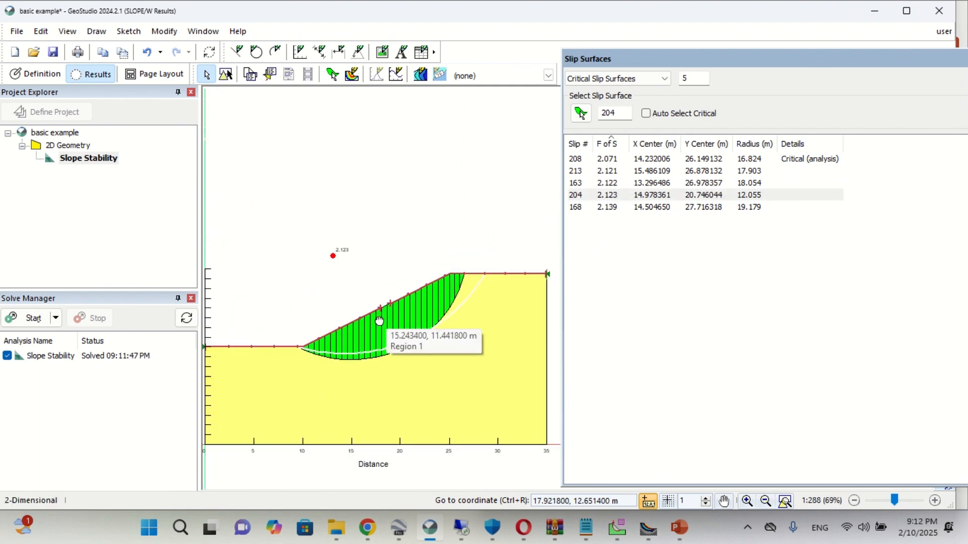
scroll(380, 321, up, 2)
click(609, 207)
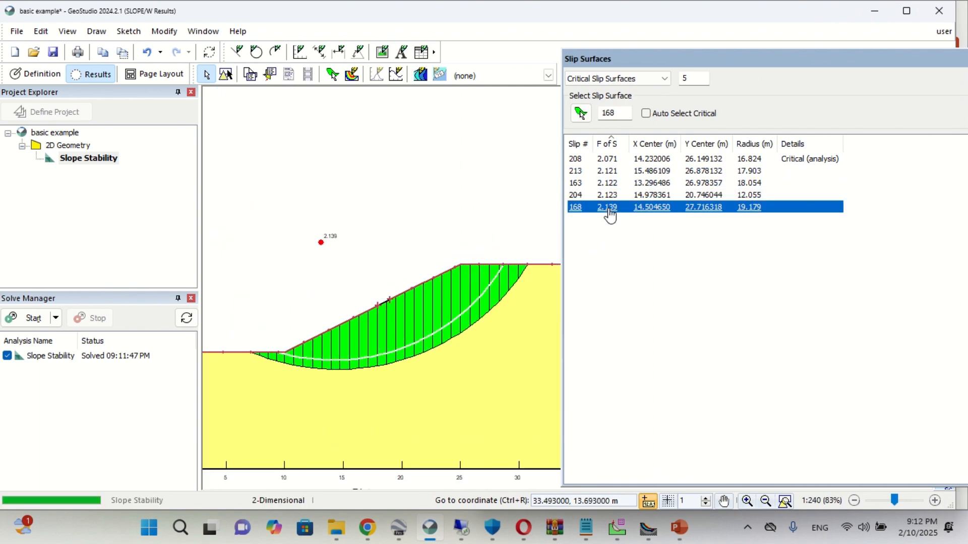
click(607, 183)
click(608, 159)
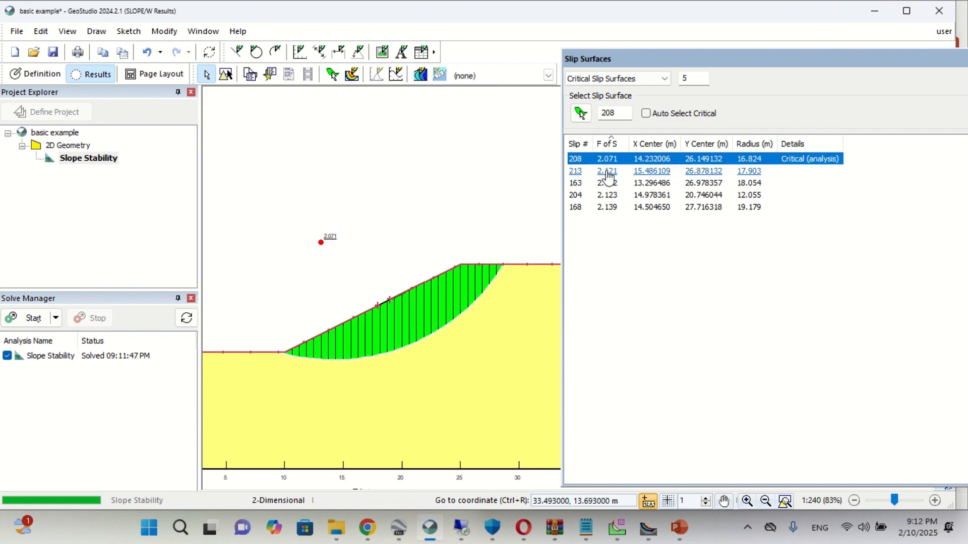
click(607, 171)
click(607, 182)
click(608, 195)
click(608, 207)
click(609, 195)
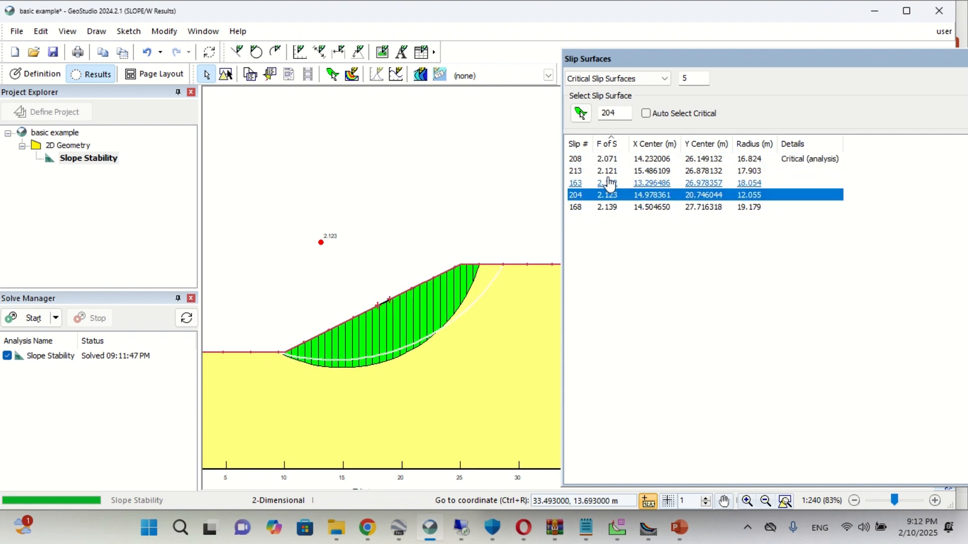
click(609, 170)
click(609, 159)
click(609, 171)
click(608, 183)
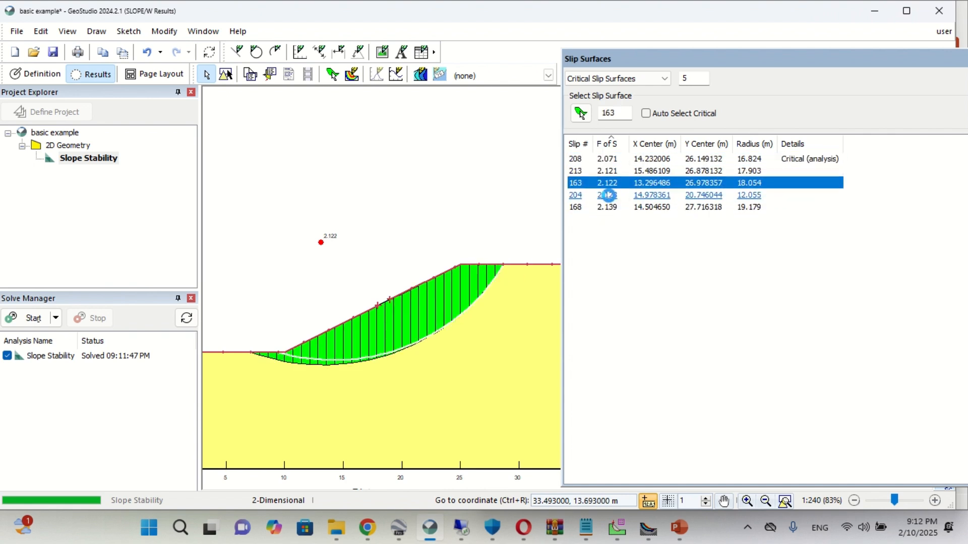
click(609, 195)
- Open the column information for slice 1 of slip surface 204 and position its free body diagram window
click(67, 31)
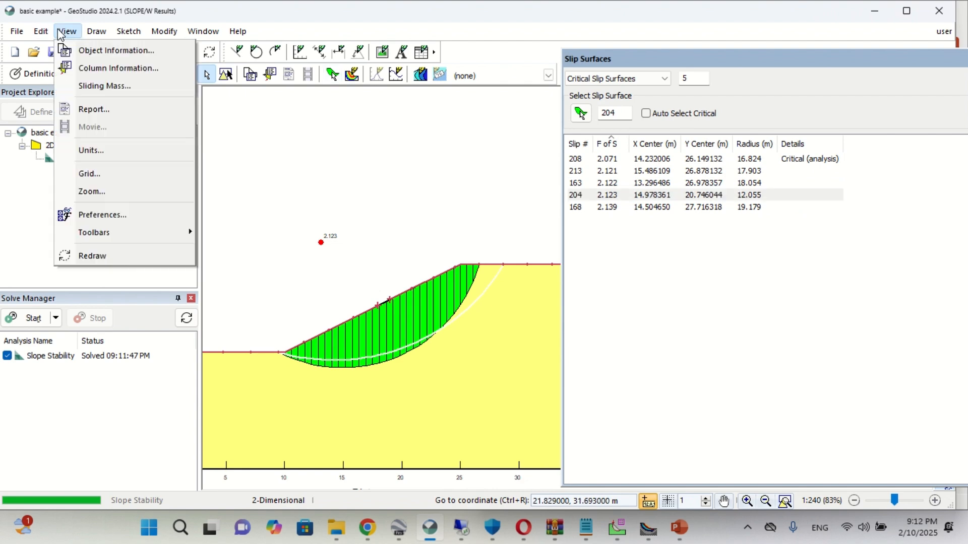
click(88, 67)
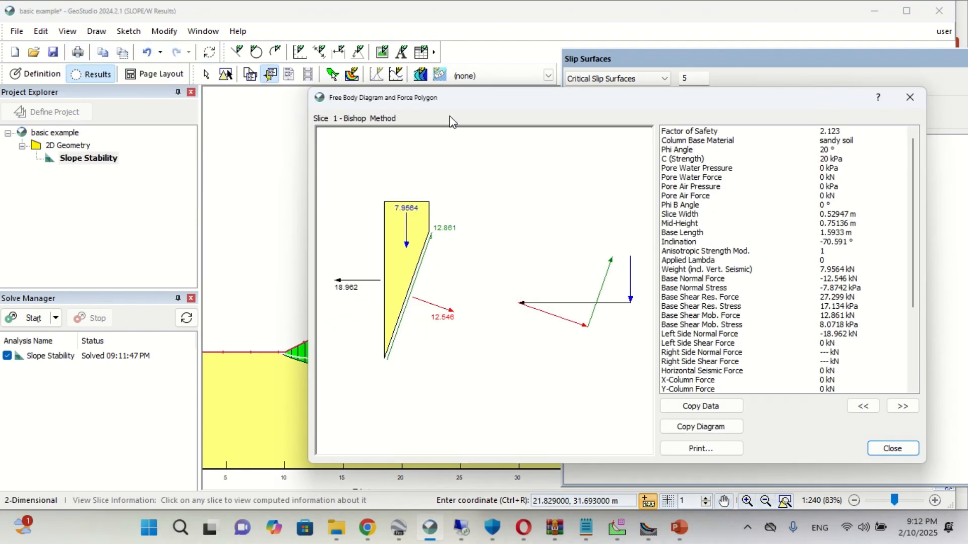
drag(623, 107, 803, 85)
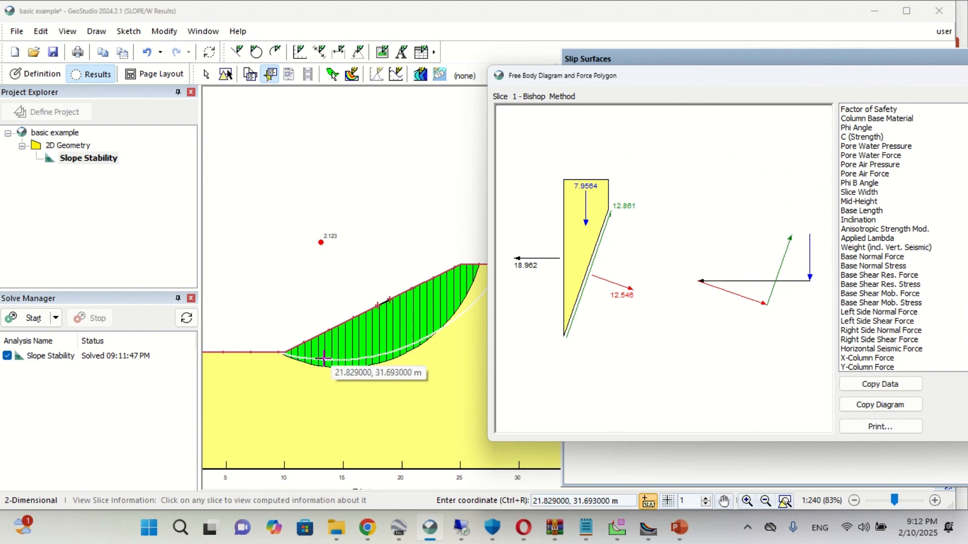
drag(595, 86, 417, 75)
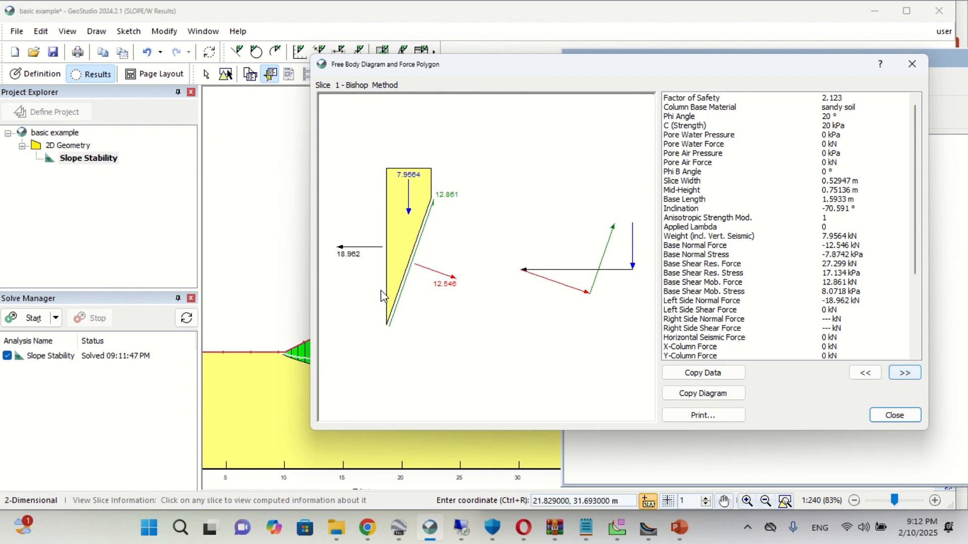
mouse_move(433, 65)
mouse_down()
mouse_move(686, 60)
mouse_move(449, 59)
mouse_up()
- Step through the slices' free body diagrams and force polygons from slice 1 to slice 9
click(930, 370)
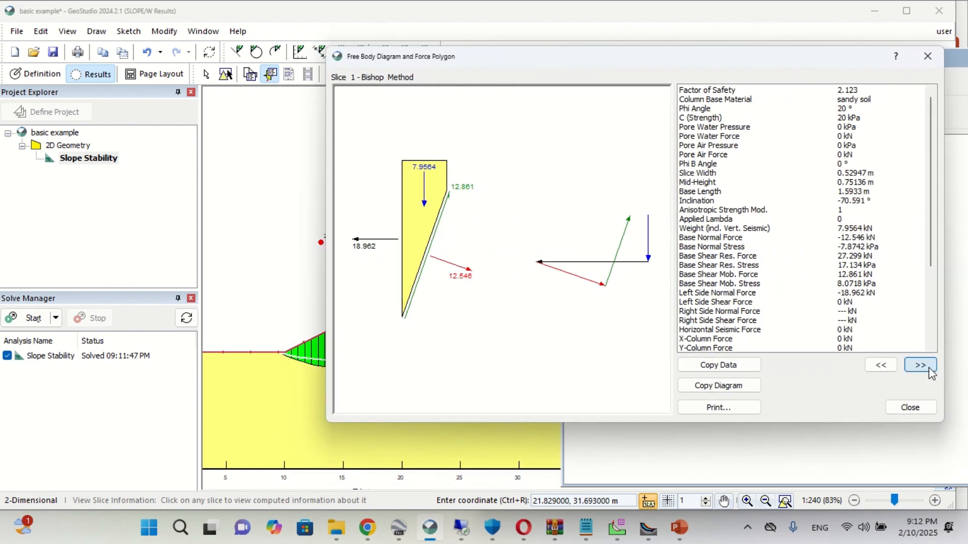
click(881, 365)
click(880, 364)
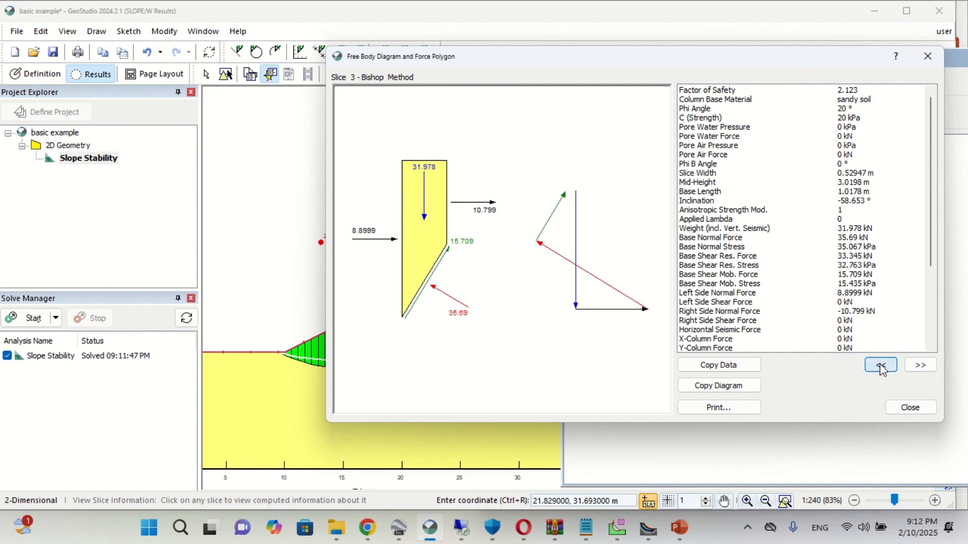
click(881, 365)
click(880, 365)
click(880, 365)
click(880, 365)
click(880, 365)
click(880, 365)
mouse_move(405, 9)
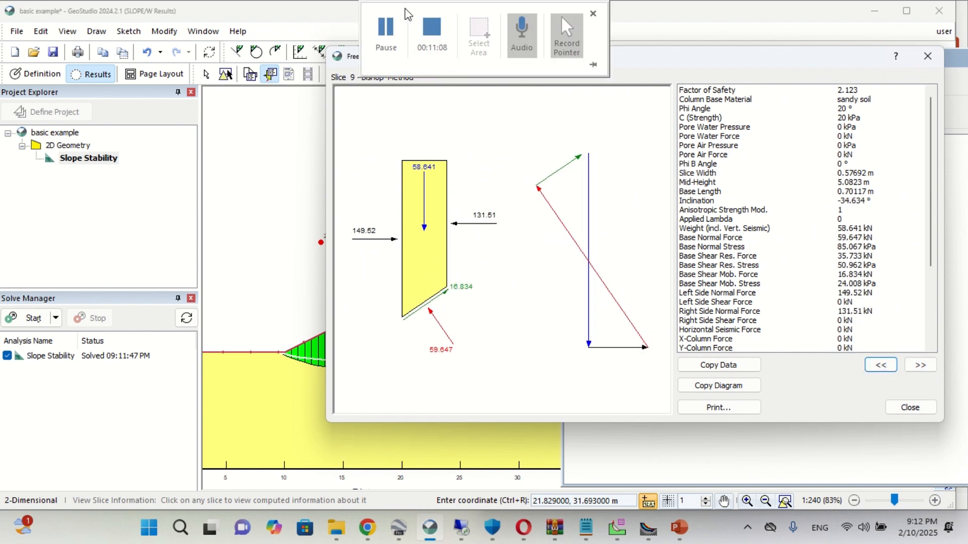
click(421, 37)
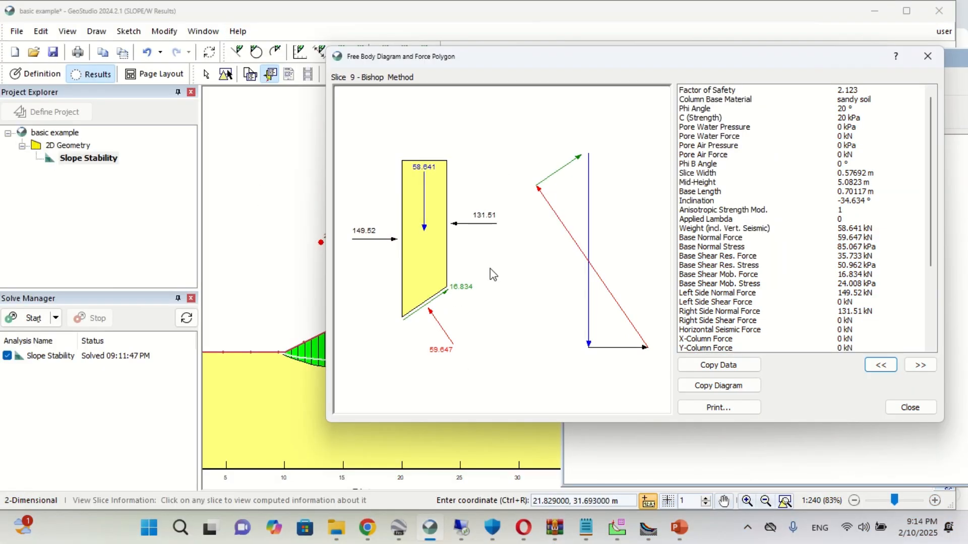
- Switch to the GEOSTUDIO 1 presentation in PowerPoint and look through the slope stability slides between 5 and 9
click(679, 527)
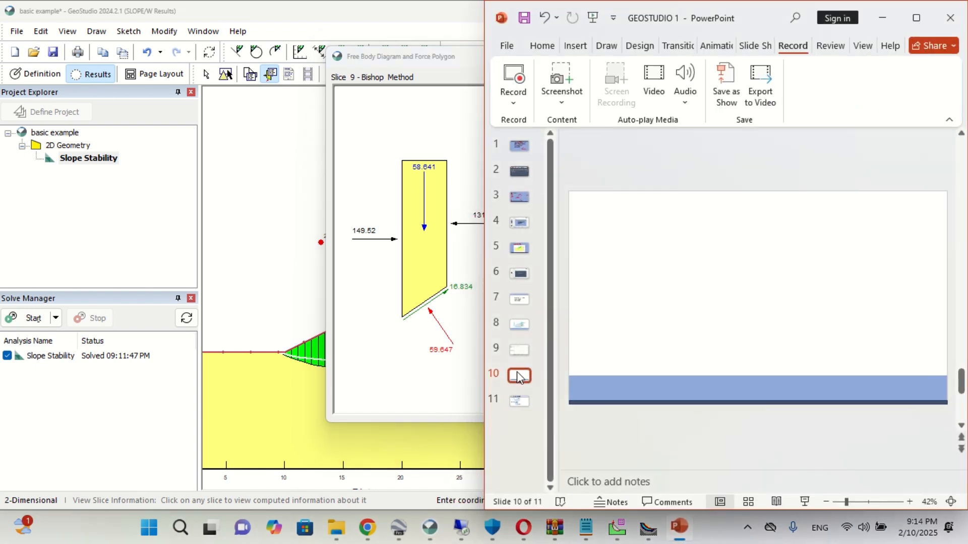
click(519, 325)
click(520, 300)
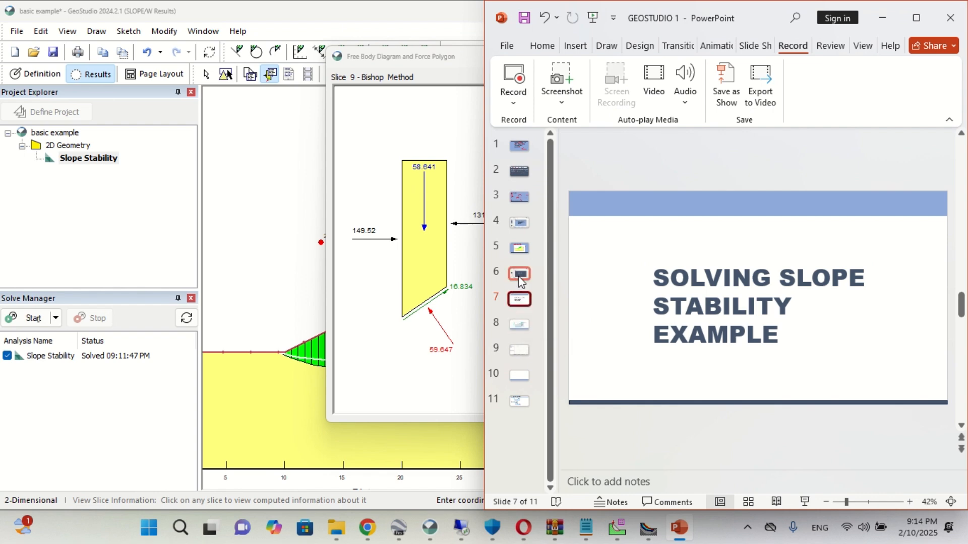
click(522, 249)
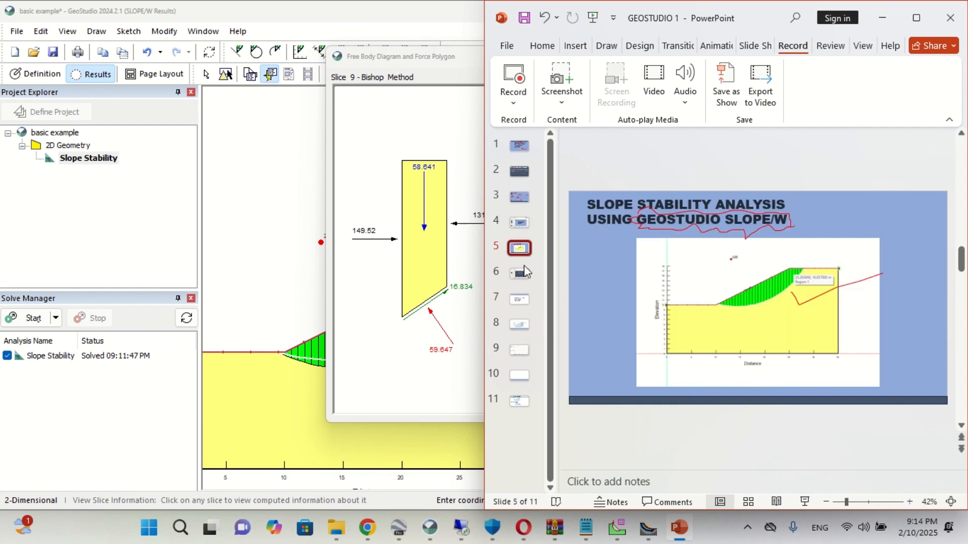
click(519, 301)
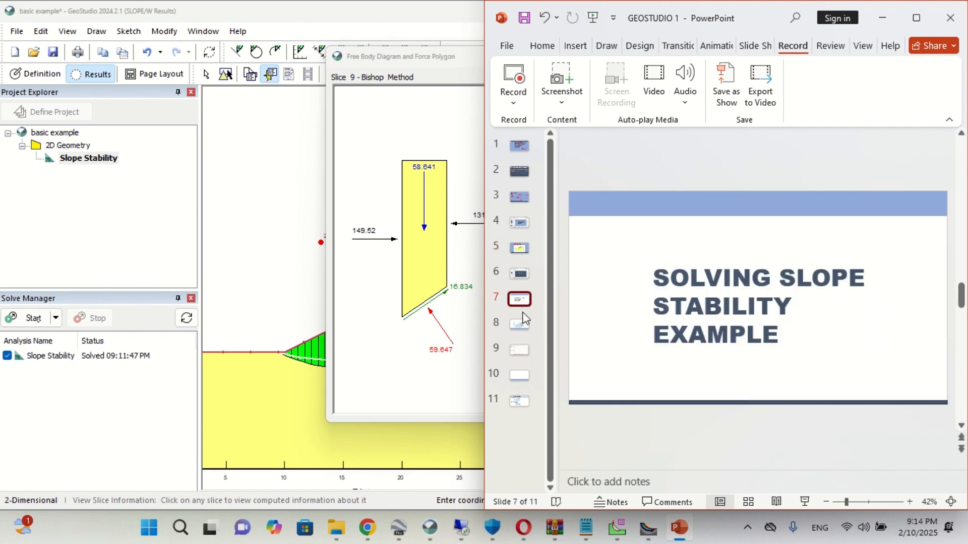
click(521, 325)
click(523, 353)
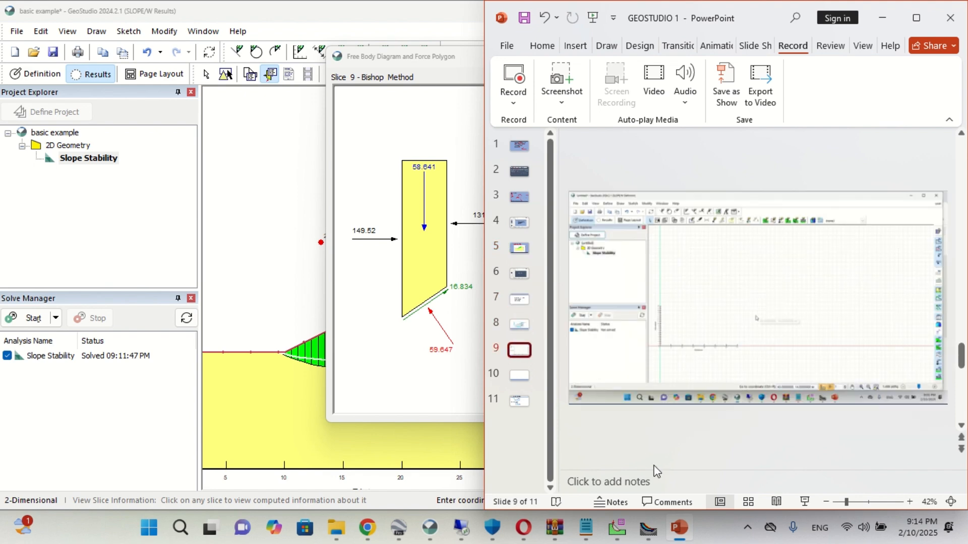
- Switch to Slide, examine the slope example's slip surface and soil properties, and return to PowerPoint
mouse_move(619, 533)
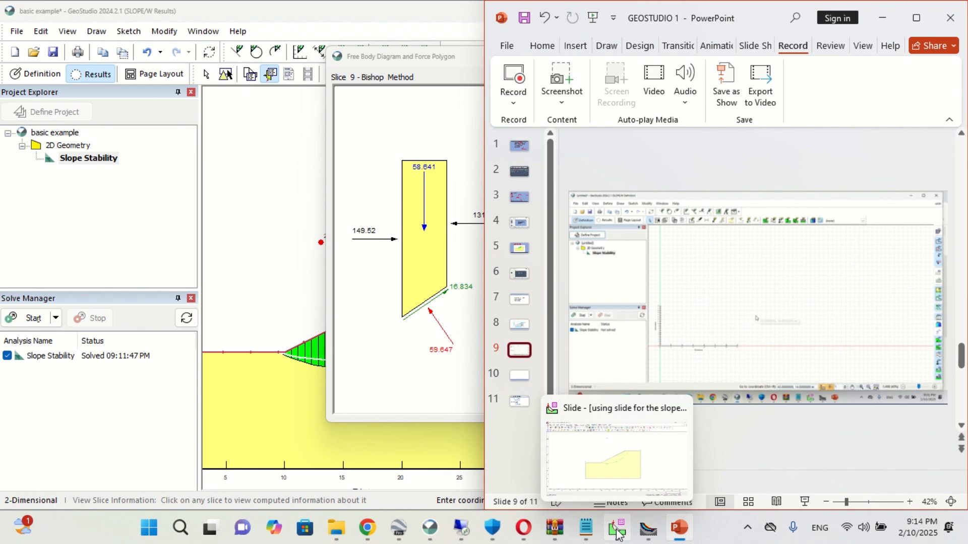
click(618, 533)
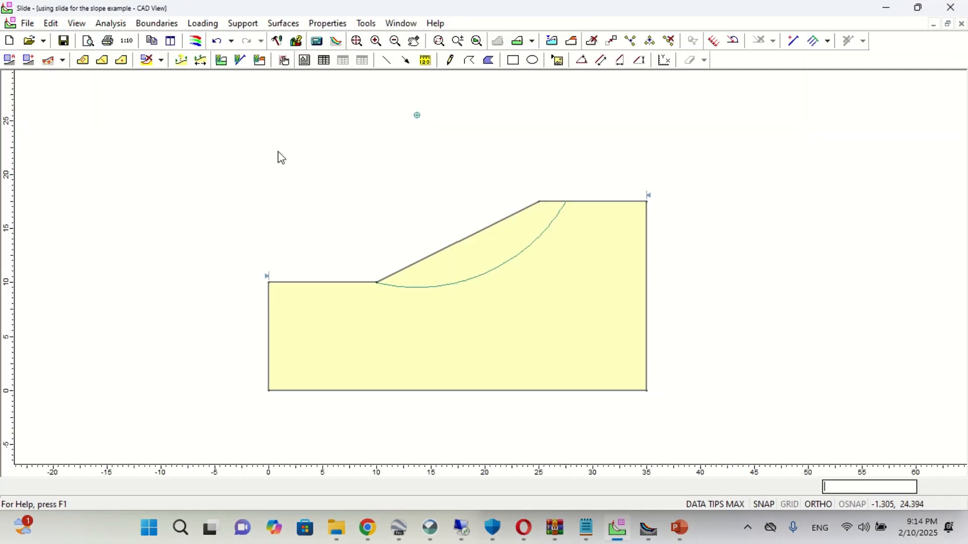
mouse_move(537, 277)
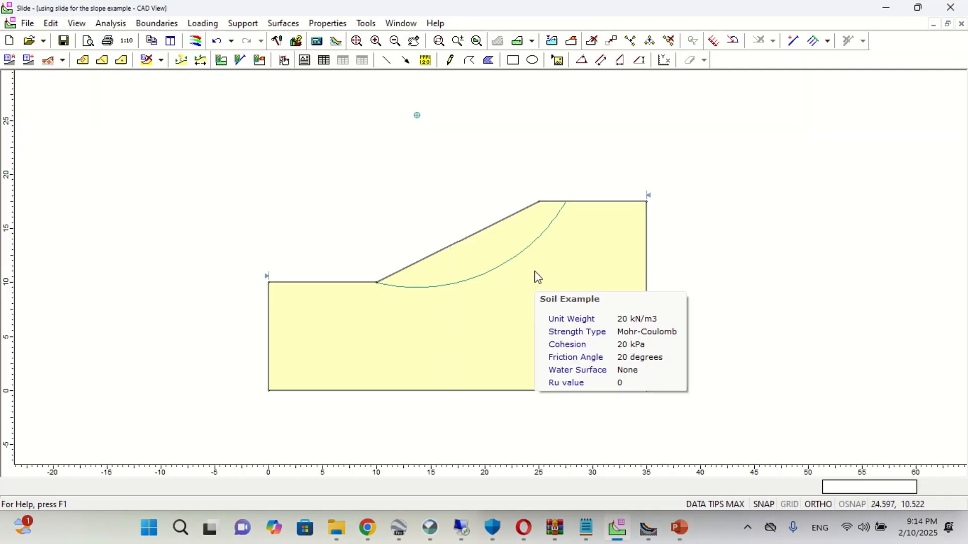
click(885, 8)
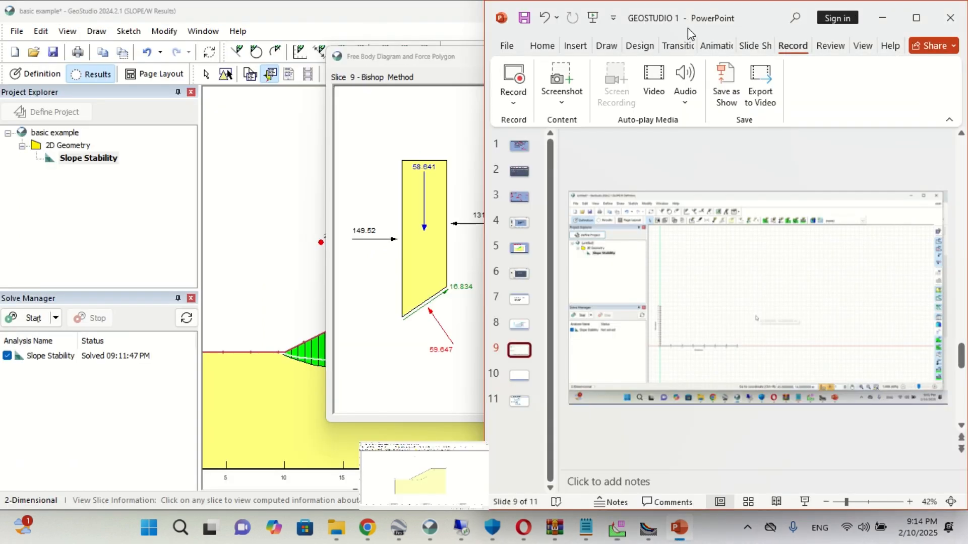
mouse_move(432, 35)
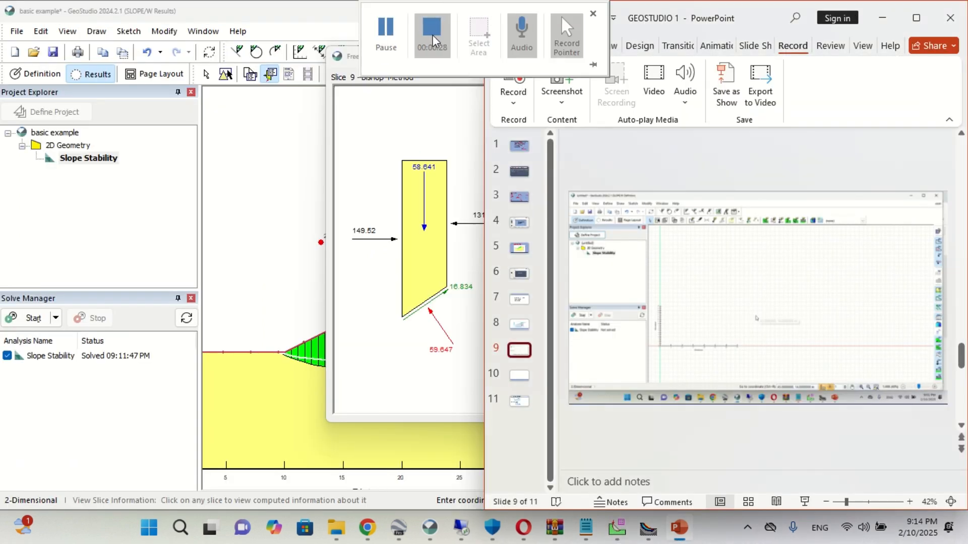